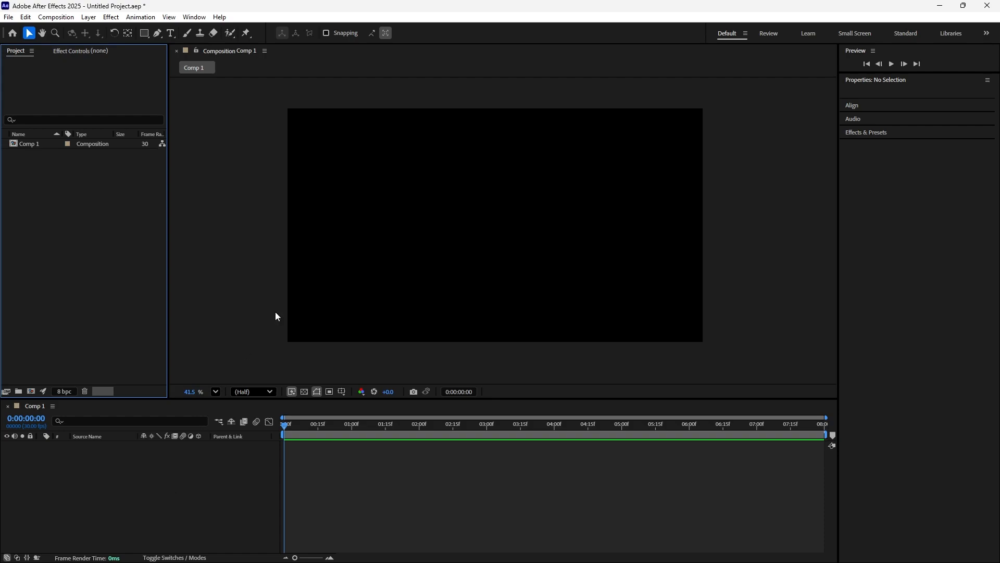
Add a text layer reading DOF in the composition.
left_click(170, 34)
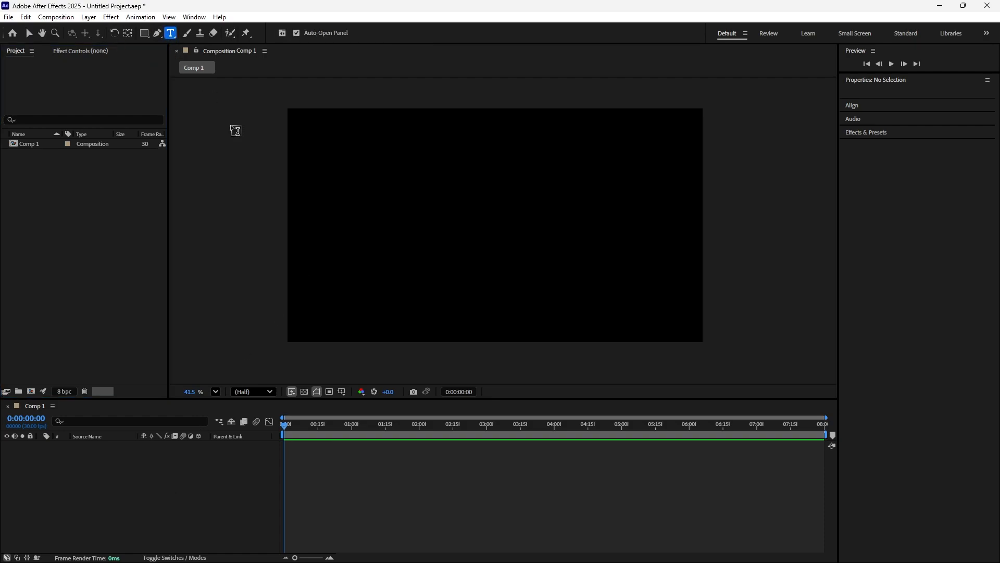
left_click(401, 230)
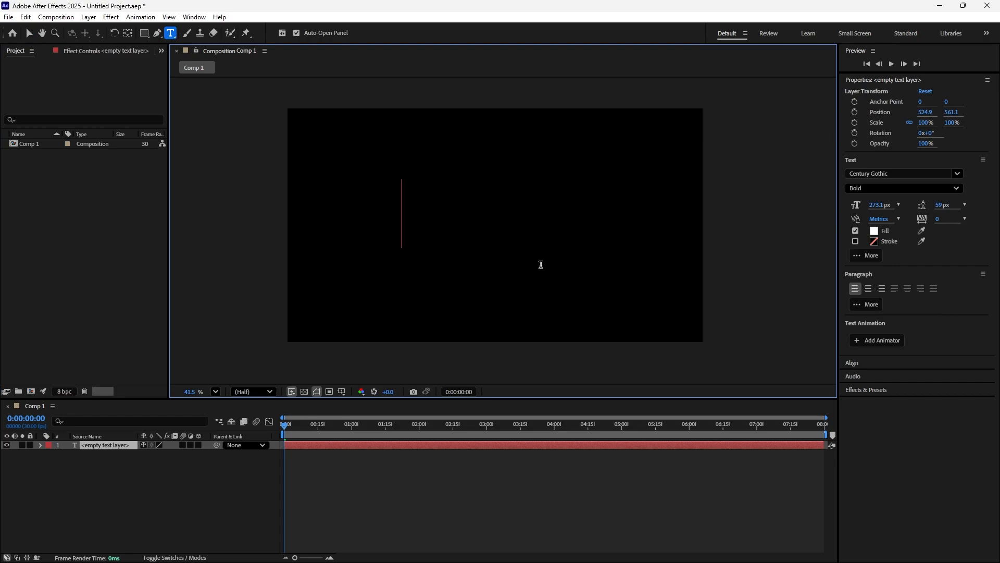
type("D")
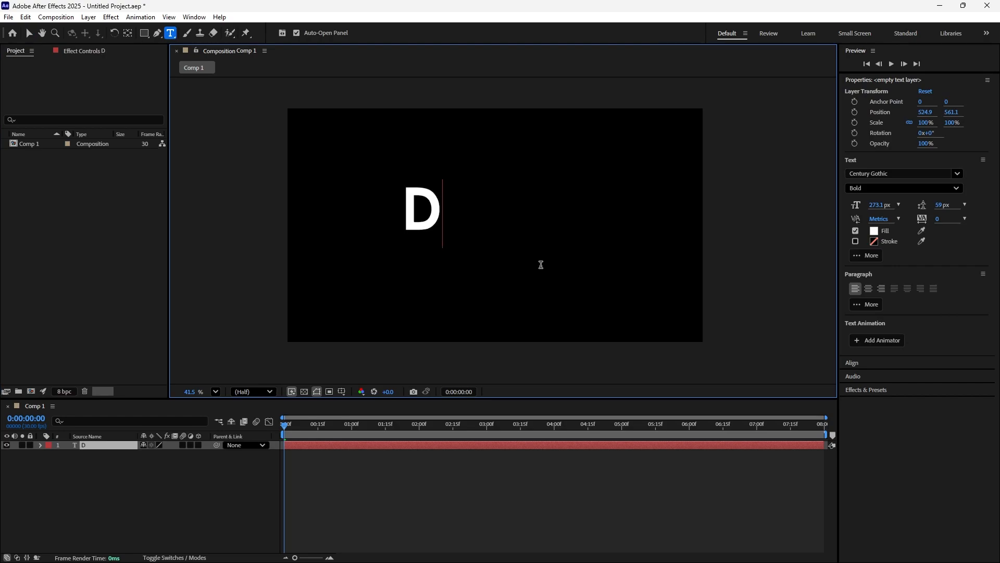
type("o")
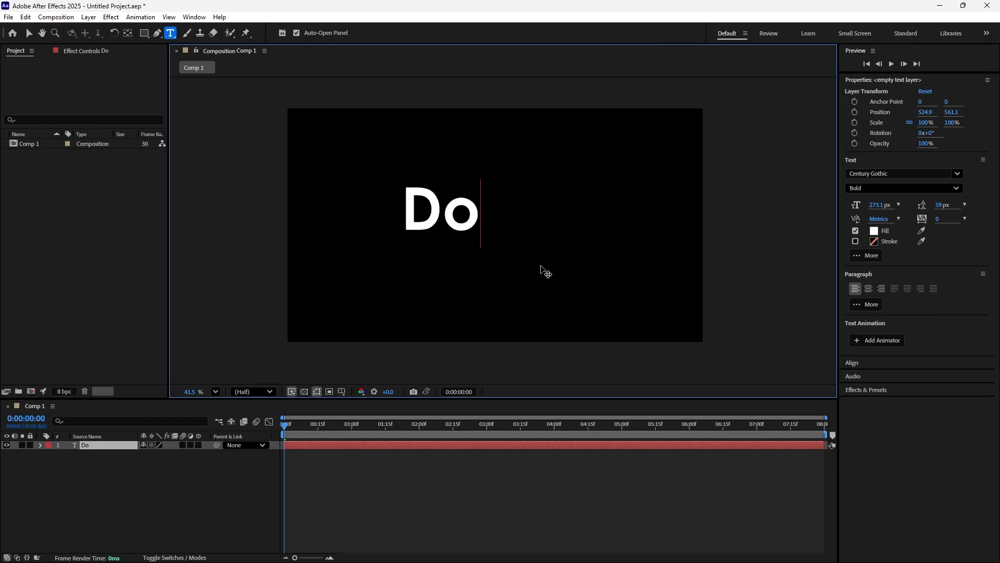
type("f")
key("BackSpace")
key("BackSpace")
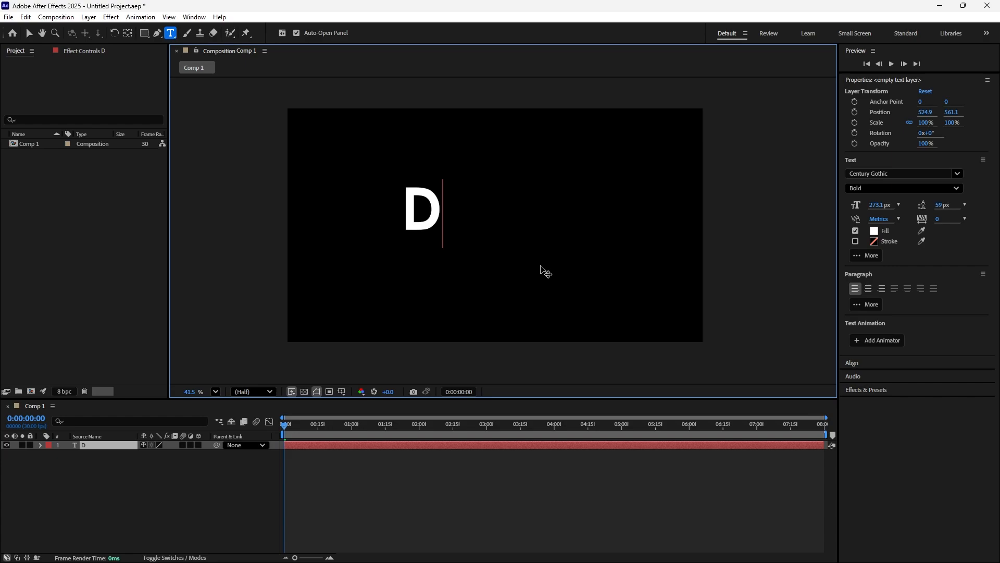
type("O")
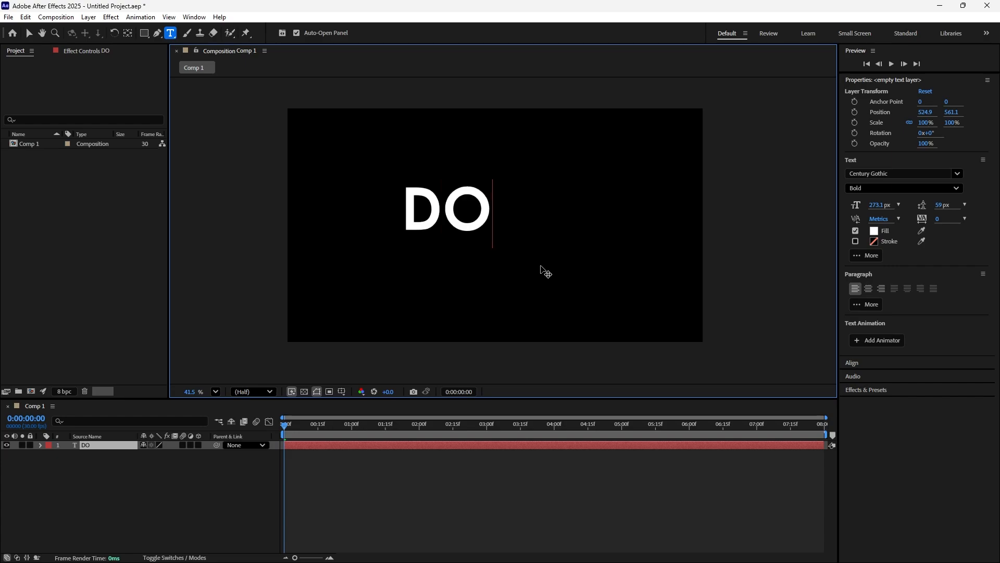
key("BackSpace")
key("BackSpace")
type("D")
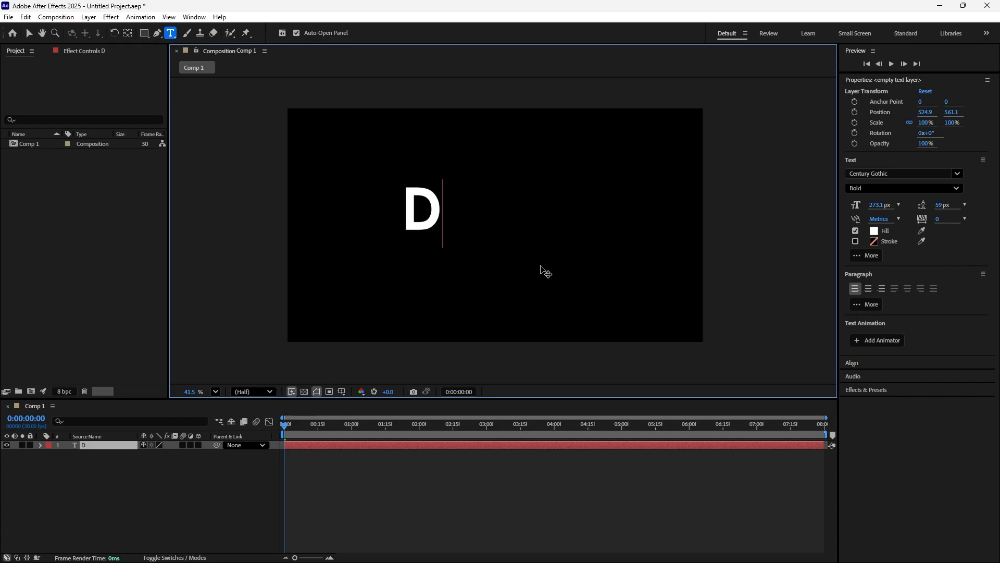
type("OF")
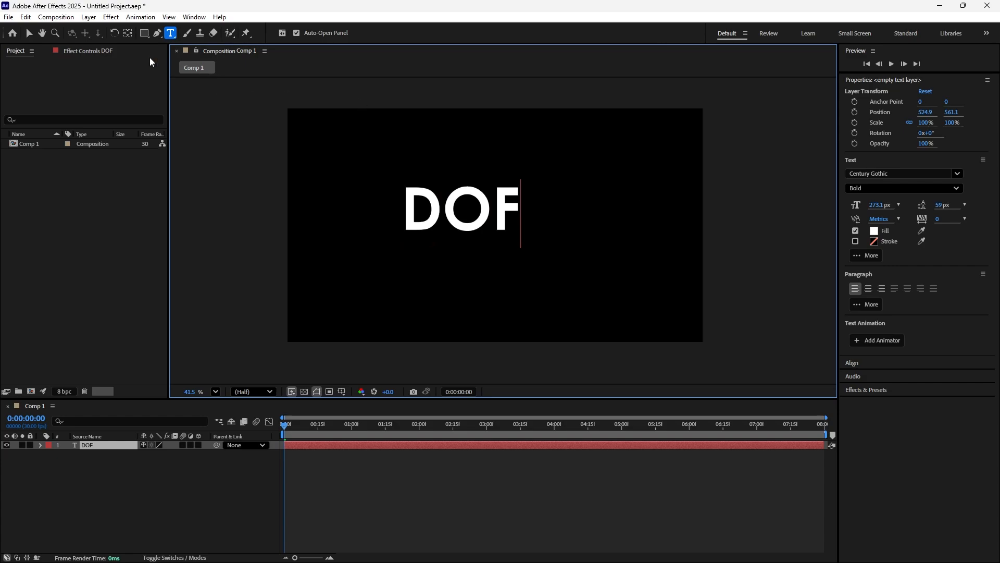
left_click(29, 32)
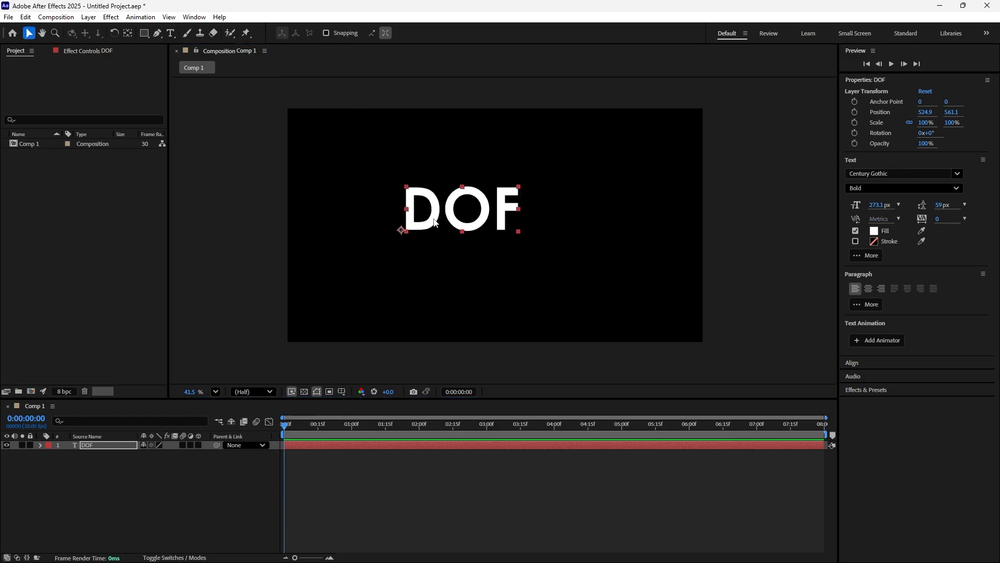
Move the DOF text into the left half of the frame, at about X 210, Y 636.
left_click_drag(436, 223, 378, 243)
key("Caps_Lock")
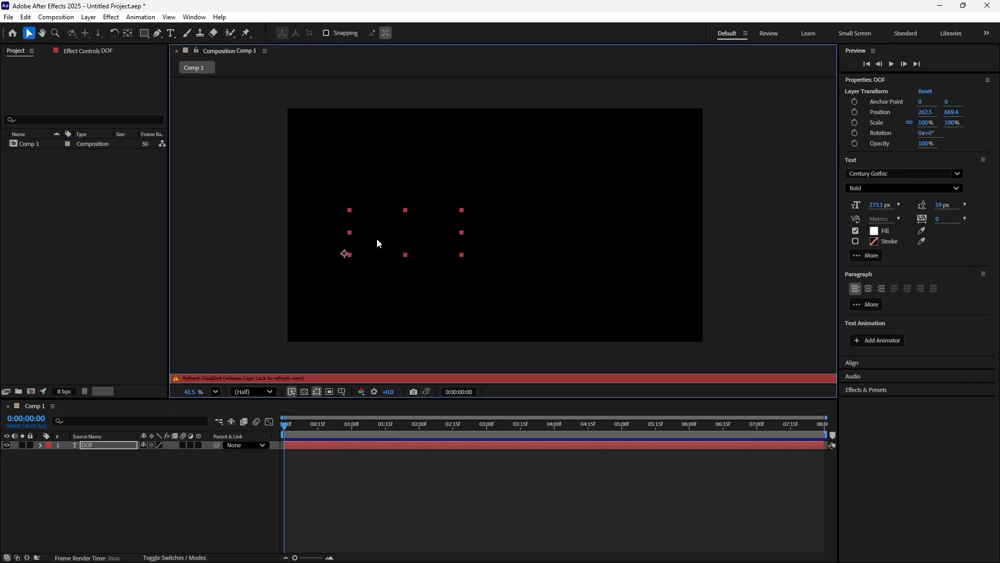
key("Caps_Lock")
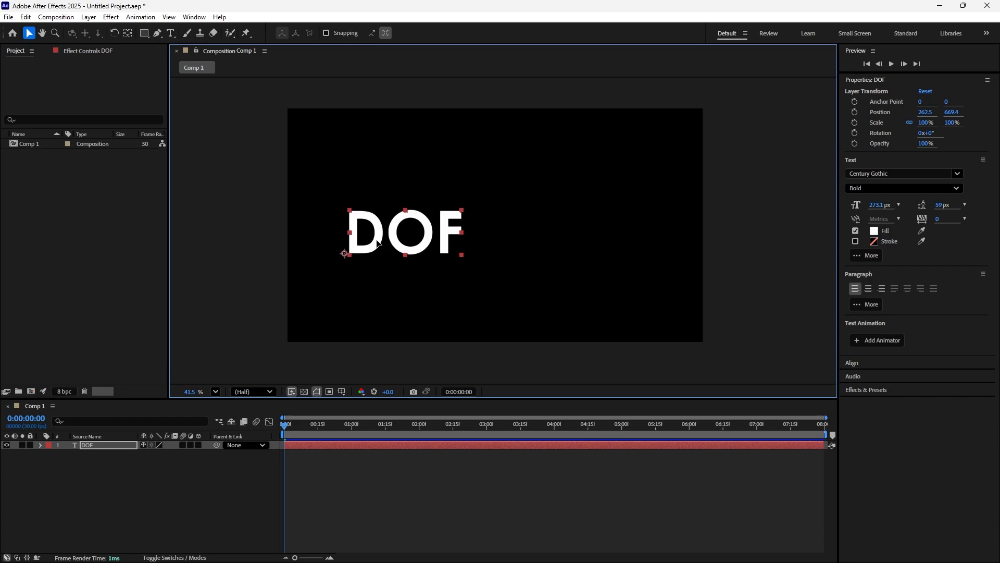
left_click_drag(377, 239, 366, 237)
left_click(299, 243)
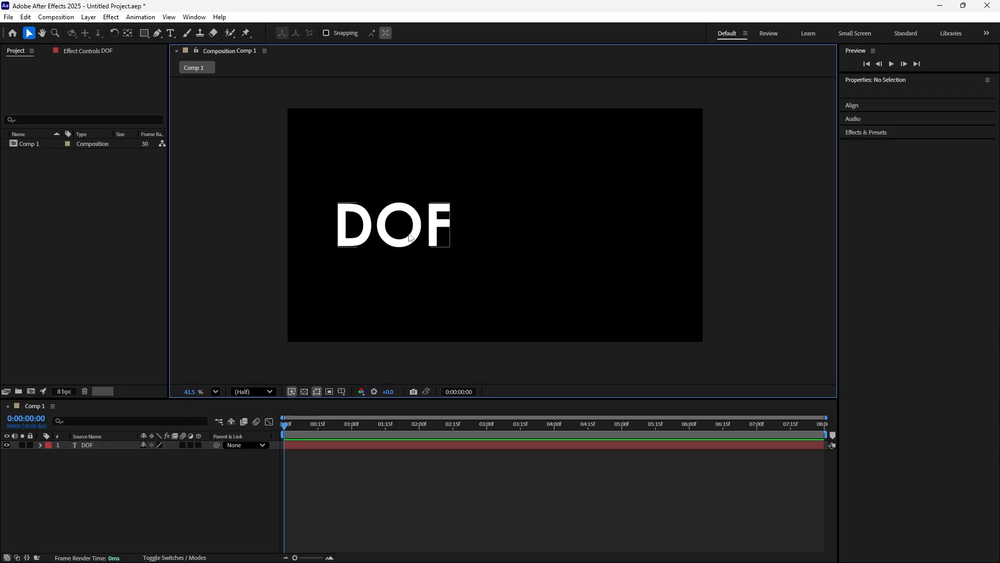
Duplicate the DOF text layer and place the copy in the right half of the frame, at about X 1110, Y 626.
left_click(103, 444)
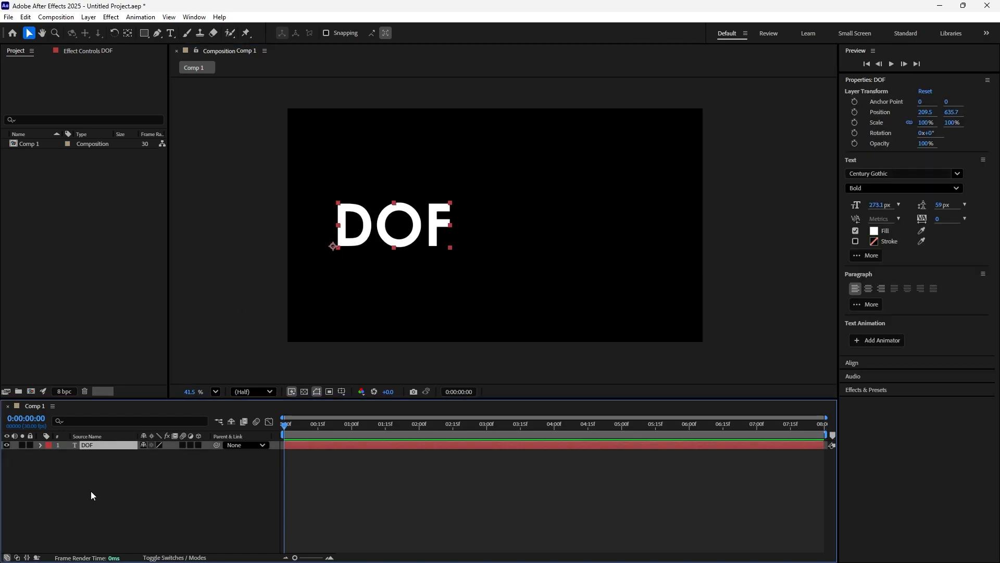
key("ctrl+d")
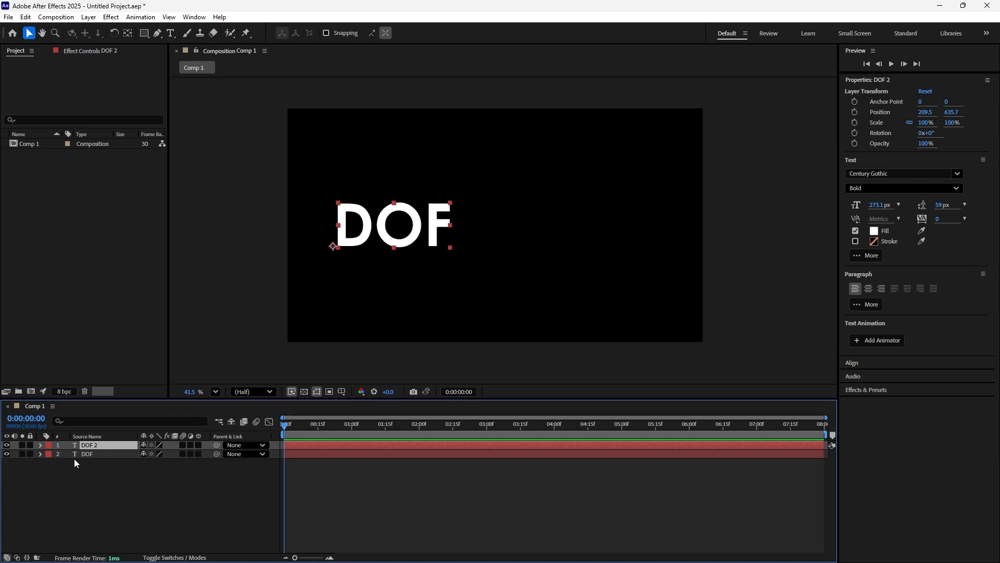
left_click_drag(421, 238, 615, 233)
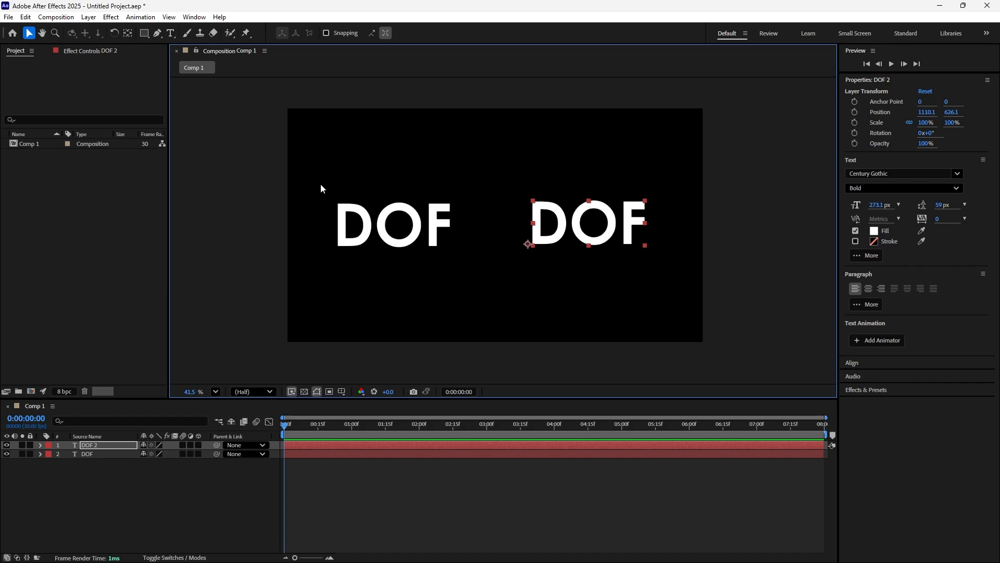
Align the two DOF texts to each other on their vertical centers.
left_click_drag(319, 178, 721, 285)
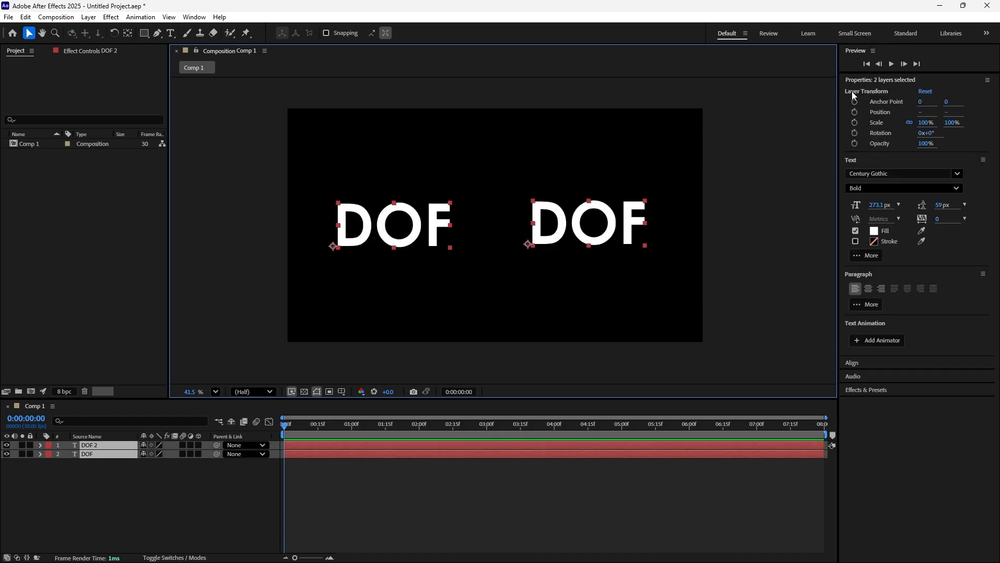
left_click(855, 364)
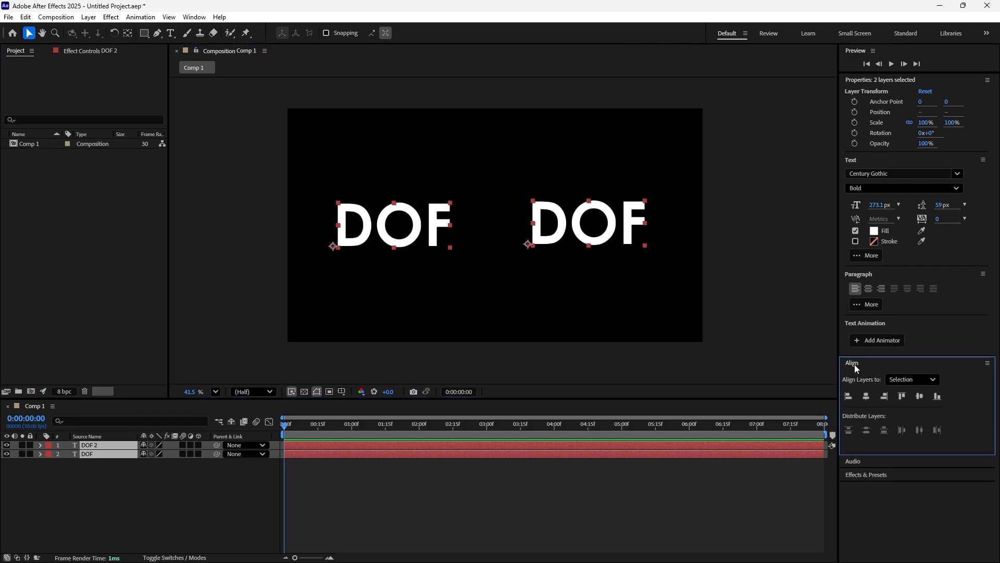
left_click(919, 397)
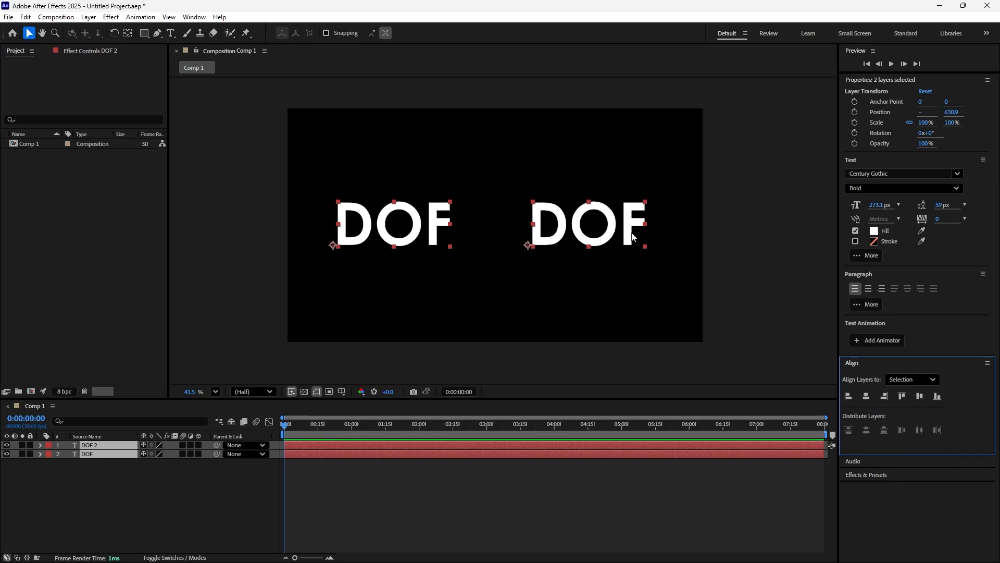
left_click(746, 273)
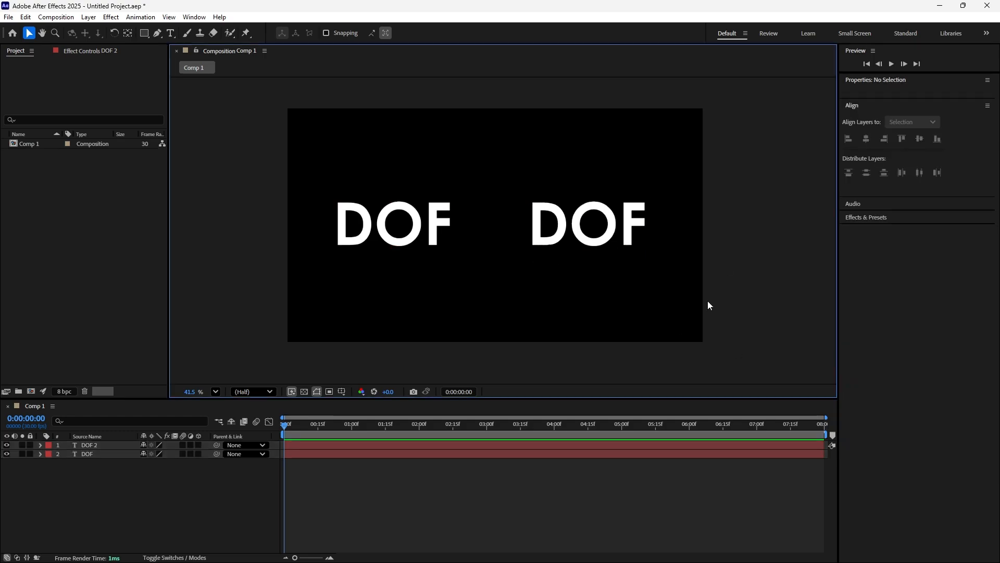
Identify the two text layers by toggling their visibility, and reorder the stack so DOF 2 sits below DOF.
left_click(7, 446)
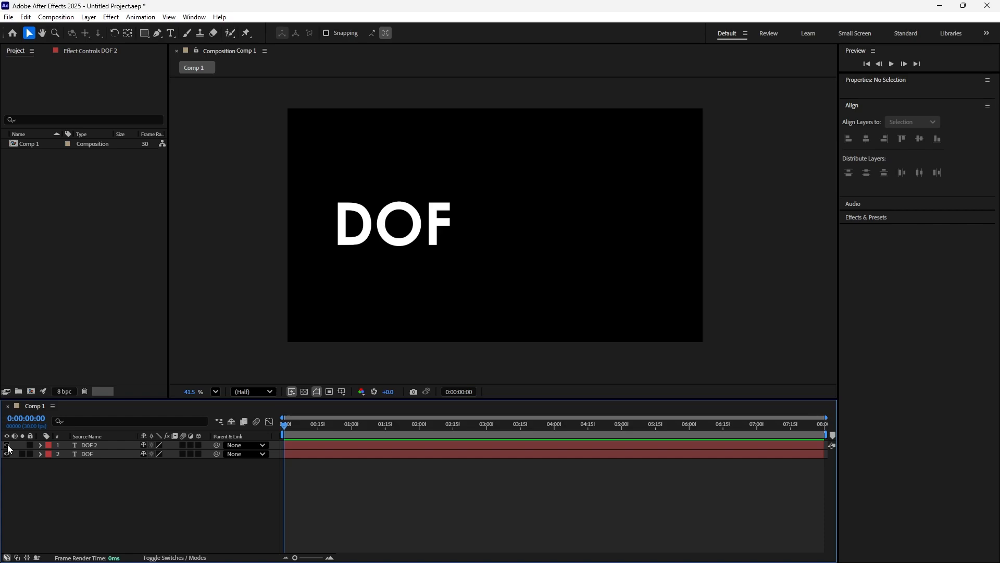
left_click(7, 446)
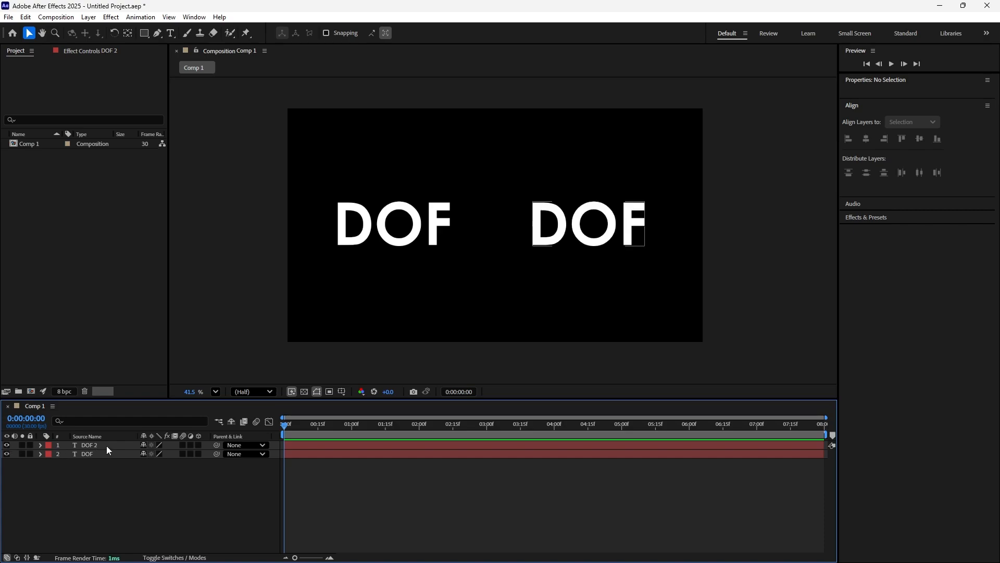
left_click_drag(109, 446, 107, 464)
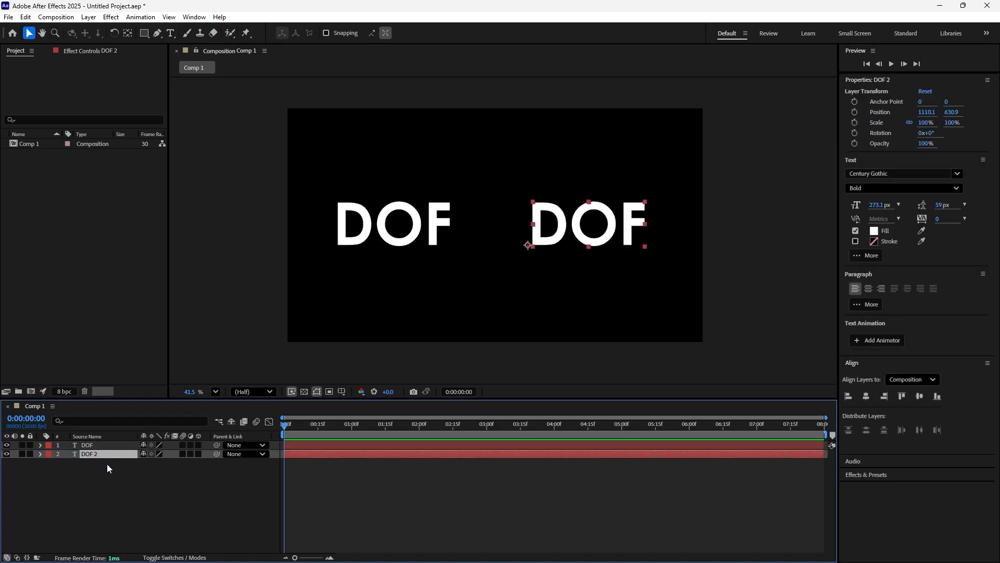
left_click(7, 445)
left_click(7, 445)
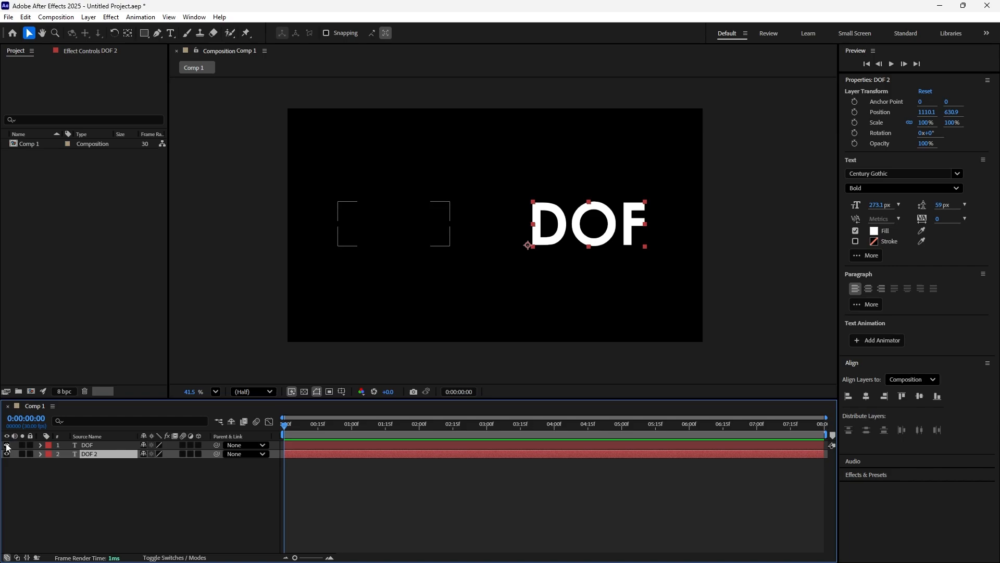
left_click(68, 496)
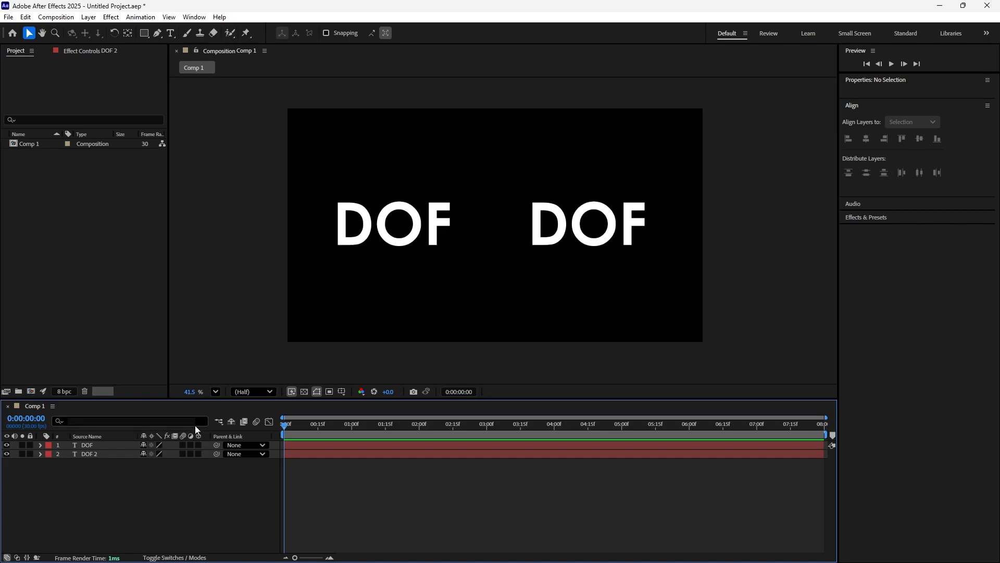
Make both text layers 3D and push DOF 2 back in depth to a Z position of 1746.
left_click(198, 445)
left_click(198, 454)
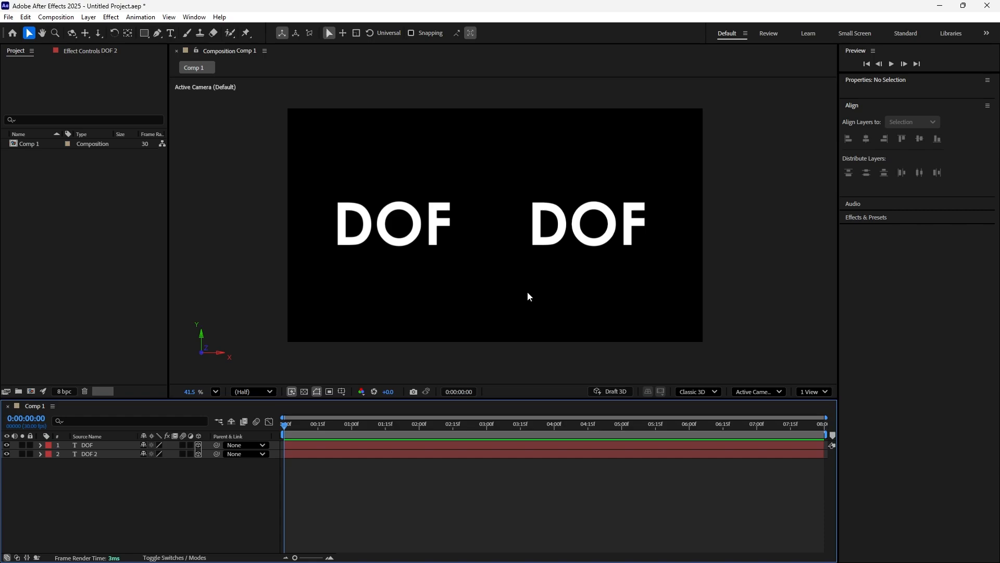
left_click(550, 247)
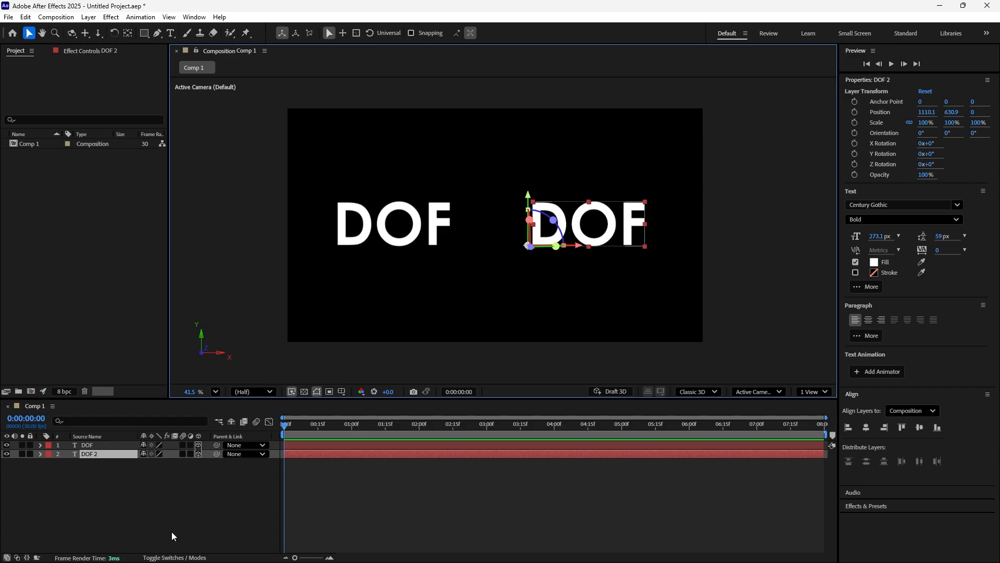
key("p")
left_click_drag(172, 467, 997, 386)
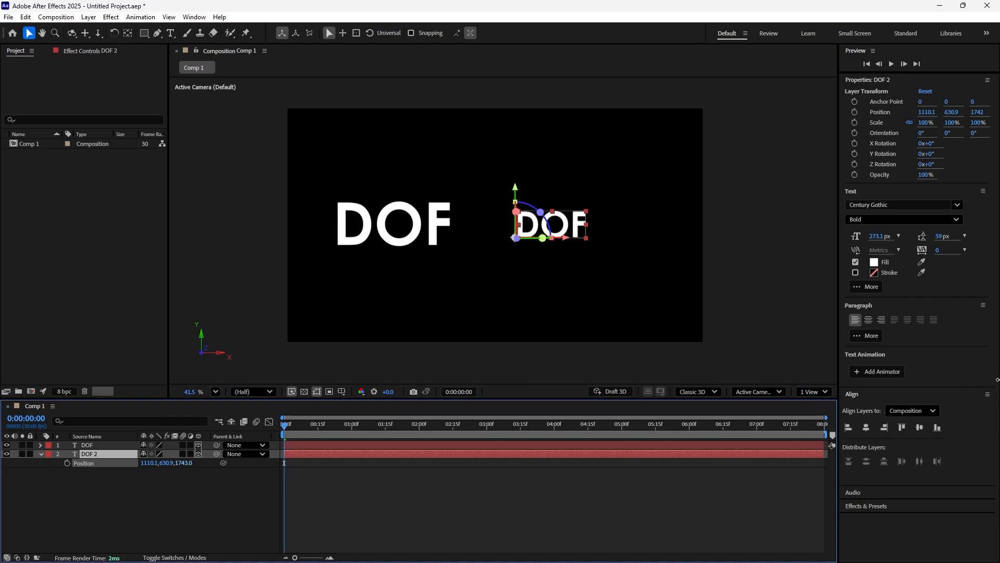
left_click_drag(997, 380, 999, 379)
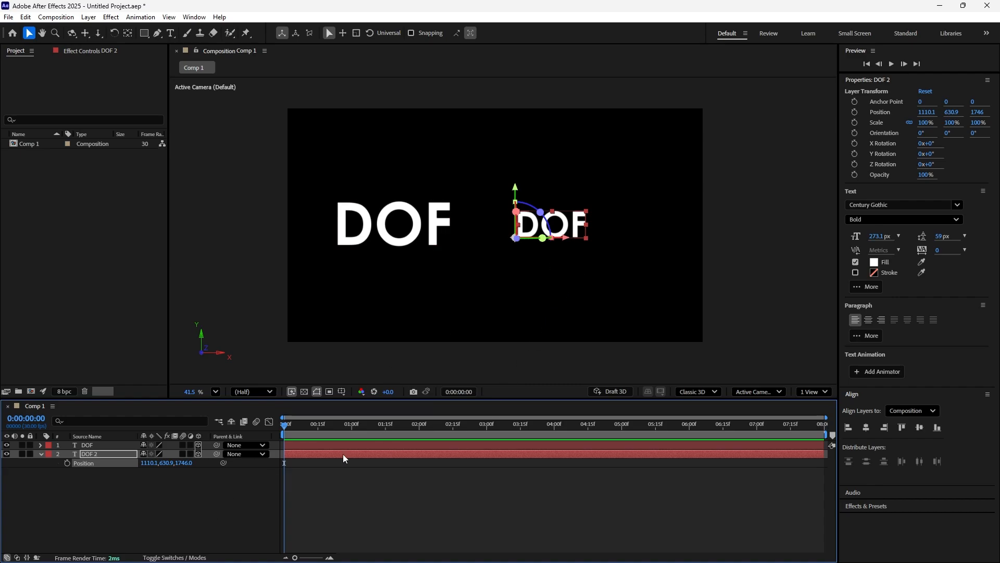
Create a two-node camera layer with the 35mm preset and depth of field enabled.
left_click(252, 506)
right_click(254, 510)
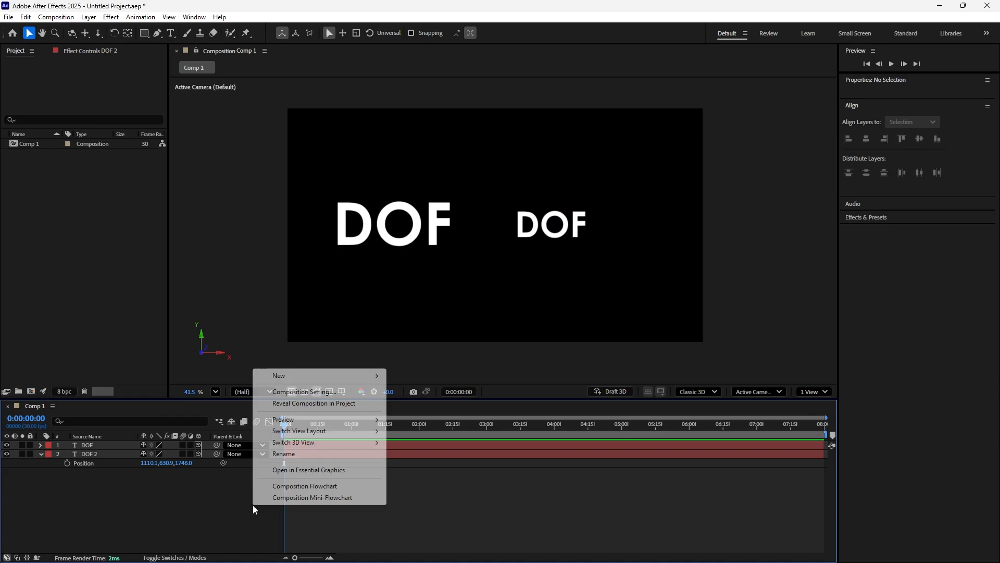
left_click(177, 491)
left_click(89, 18)
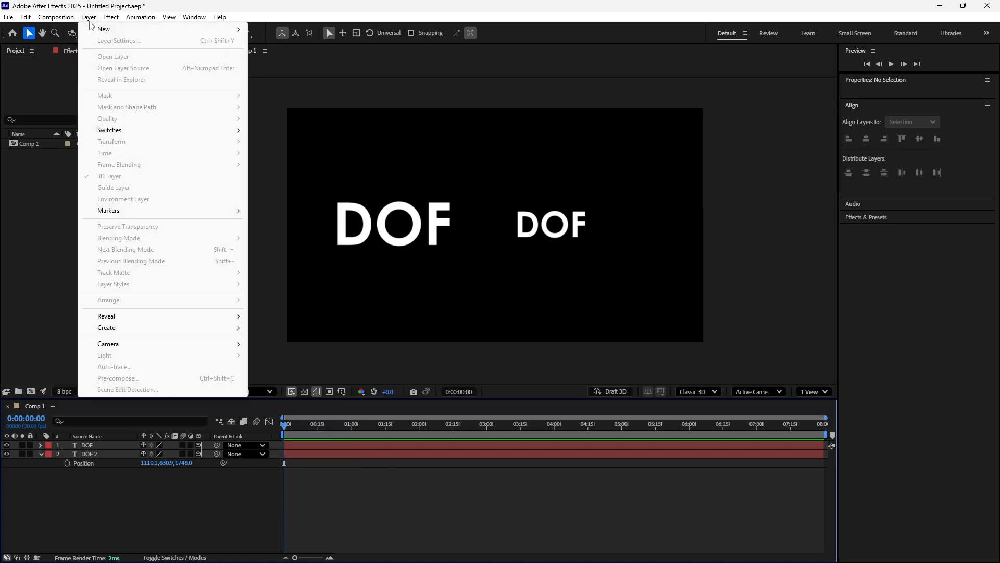
mouse_move(112, 30)
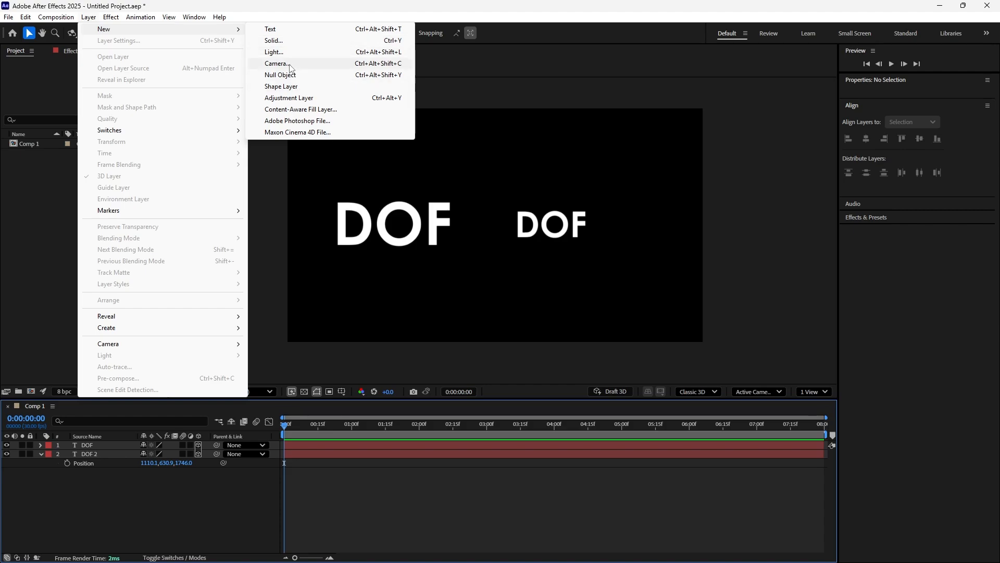
left_click(290, 65)
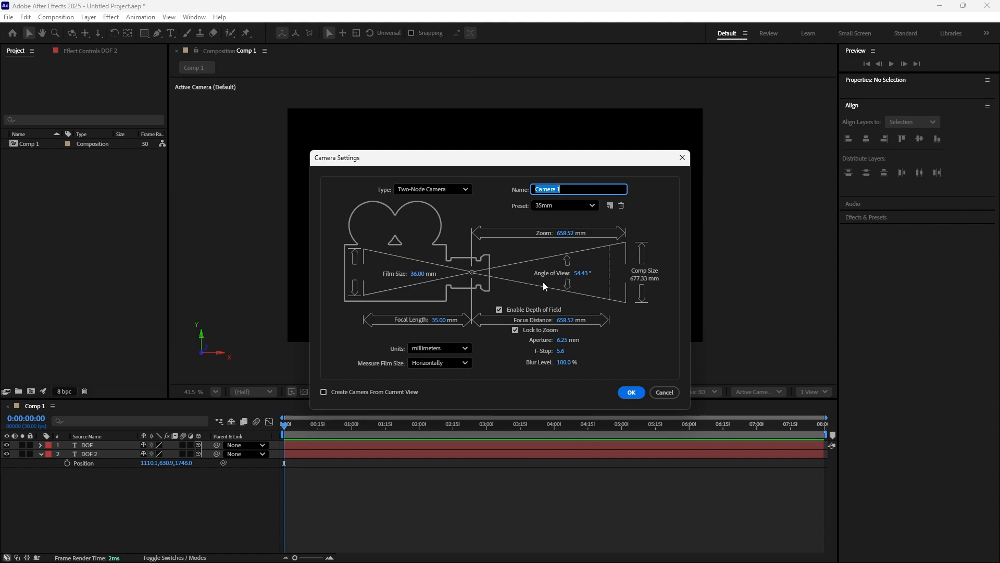
left_click(501, 313)
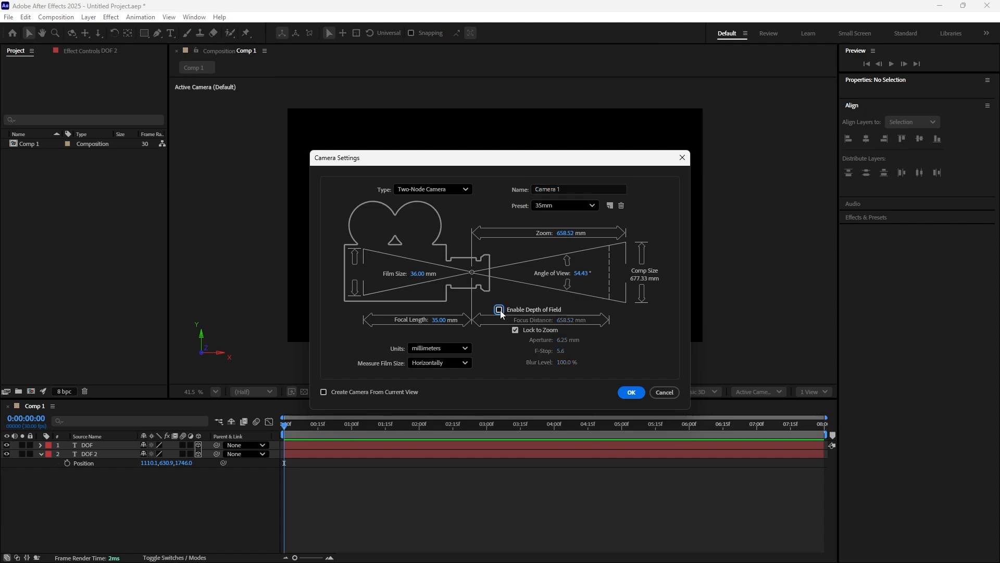
left_click(500, 311)
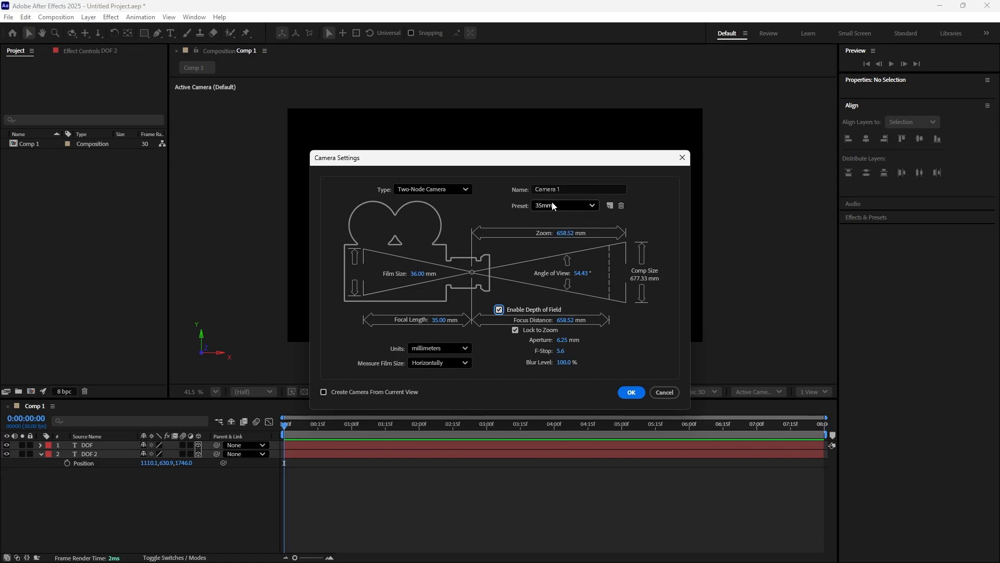
left_click(631, 394)
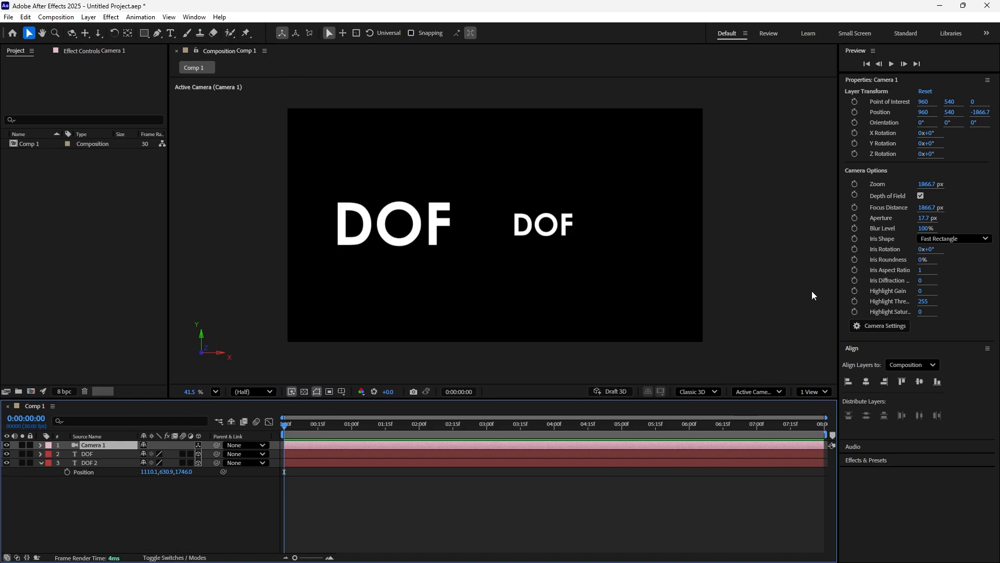
Split the composition viewer into two views, showing the Top view beside the active camera view.
left_click(825, 393)
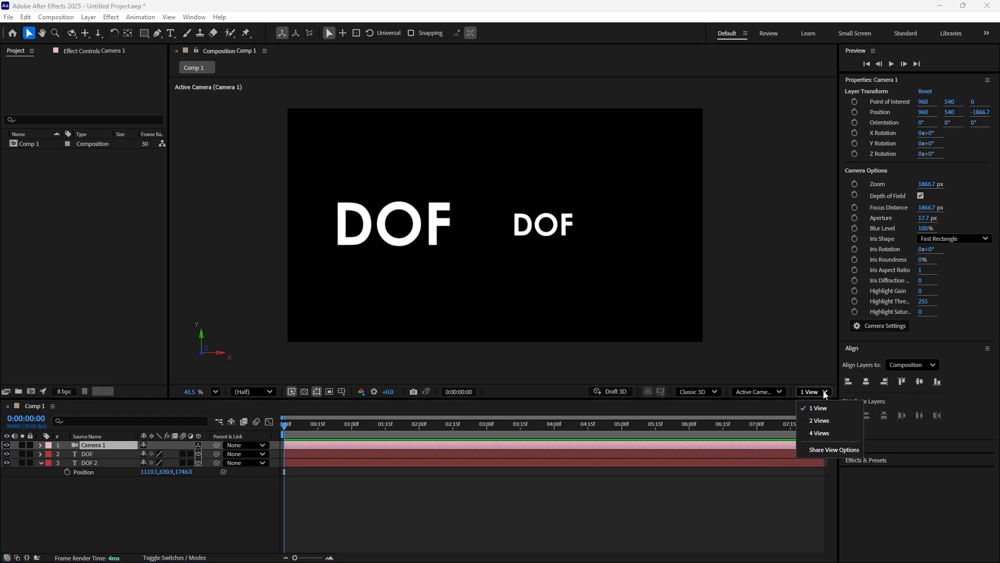
left_click(829, 424)
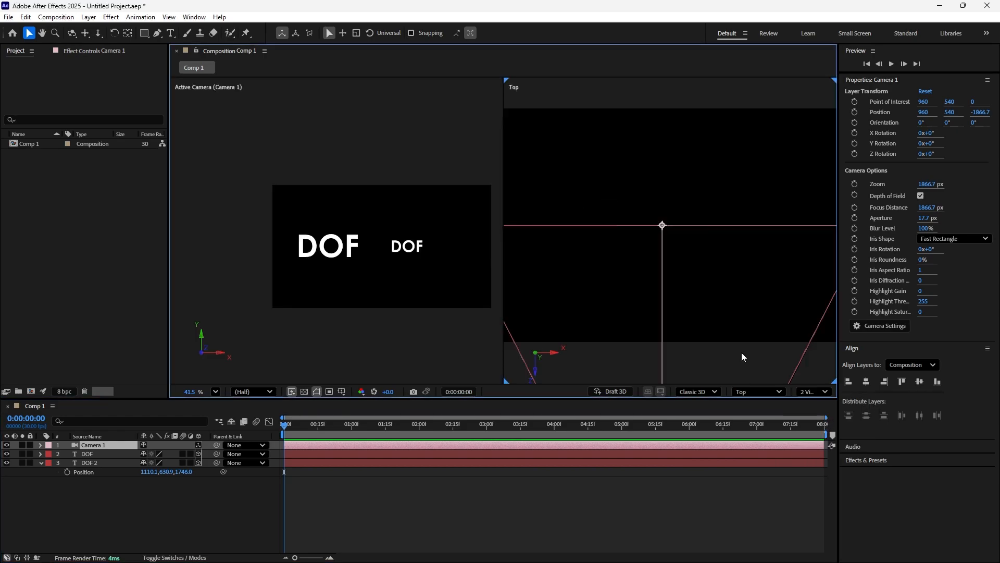
scroll(665, 197, "down", 5)
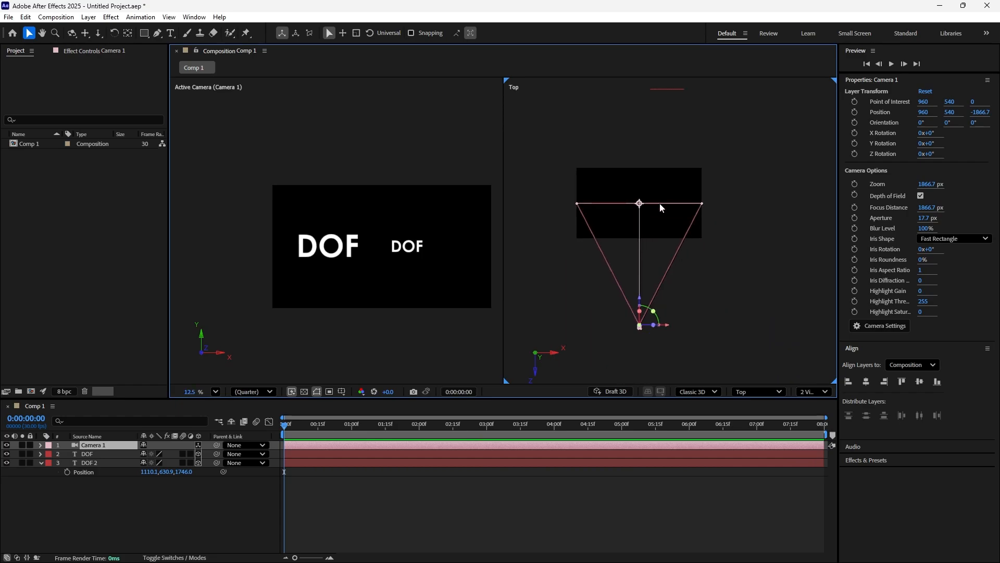
left_click(780, 392)
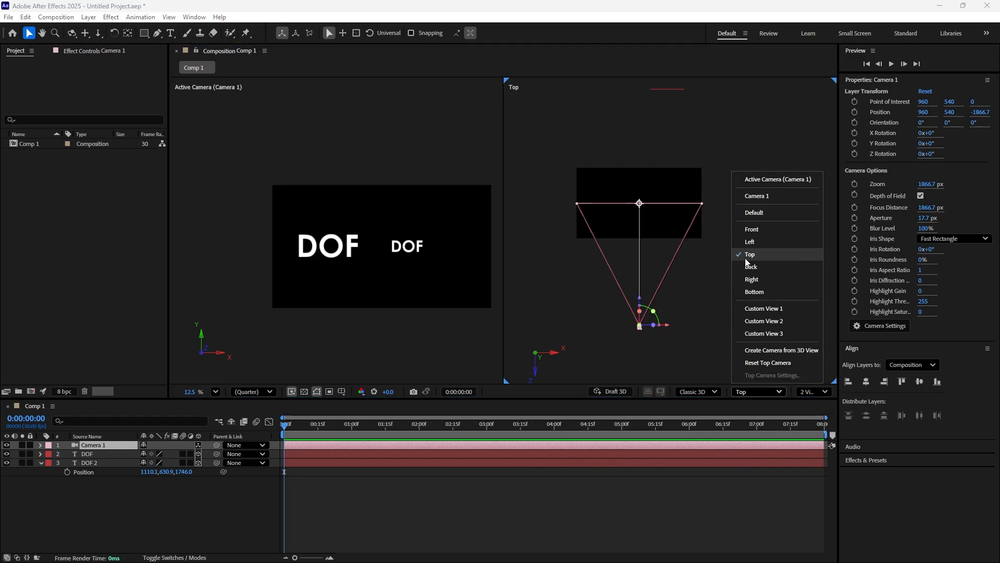
left_click(699, 290)
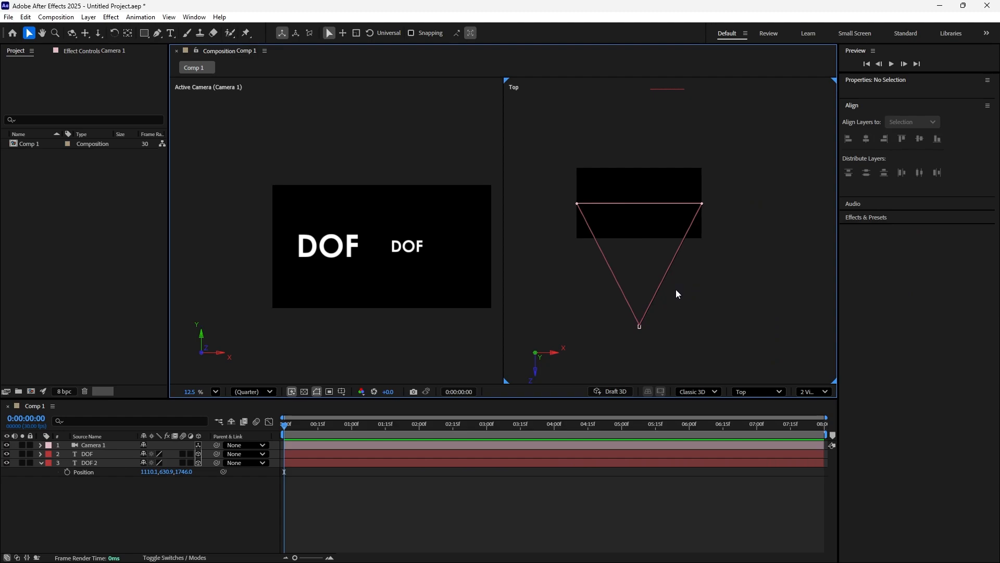
Select the far and near DOF texts in turn to compare their depth positions in the Top view.
left_click(417, 251)
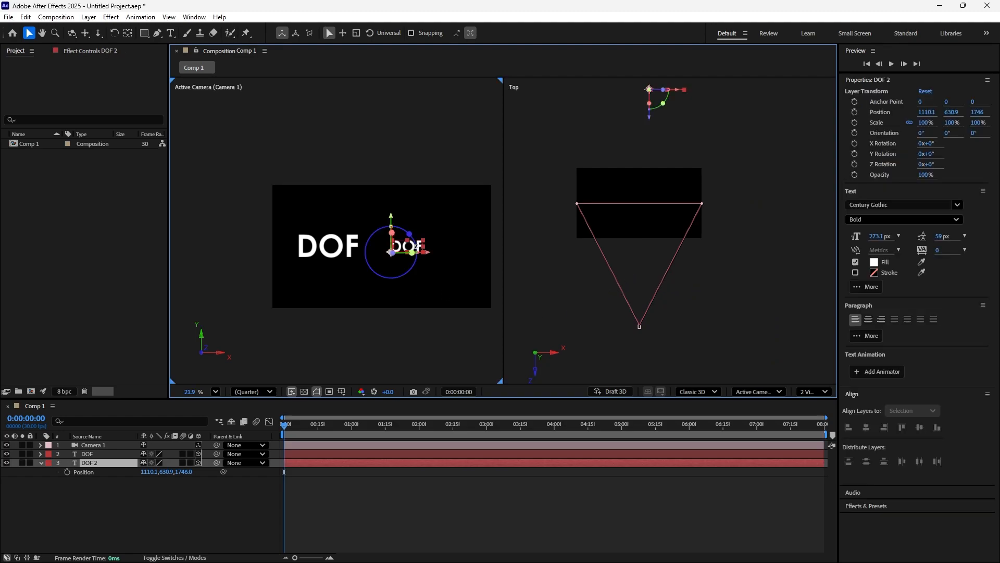
left_click(347, 254)
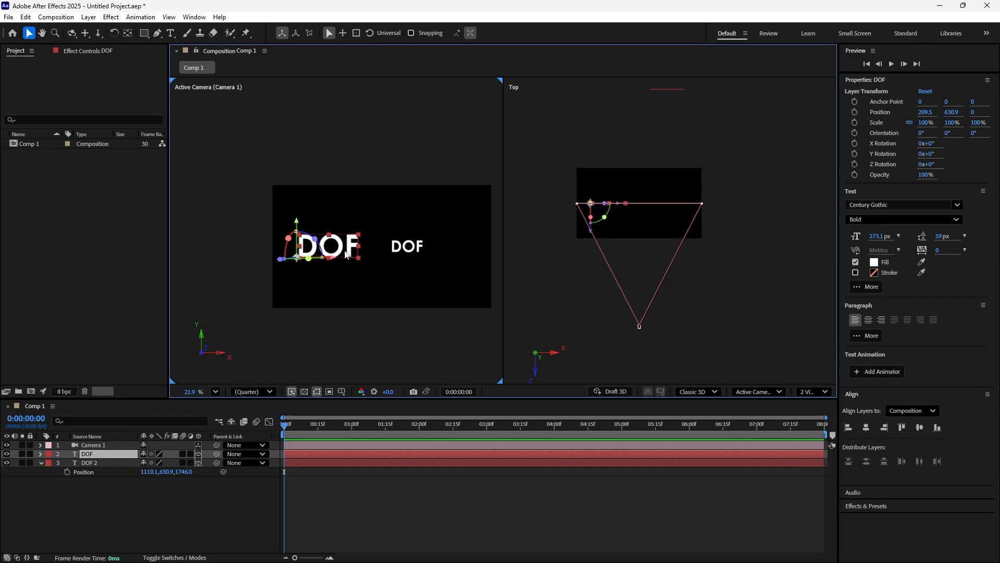
left_click(410, 249)
scroll(704, 190, "down", 1)
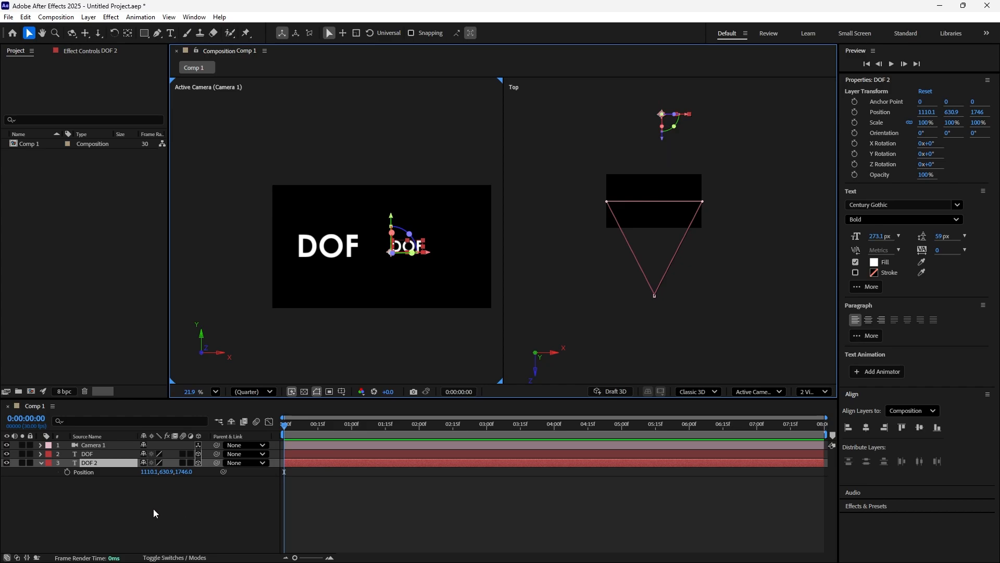
Expand Camera 1's camera options and raise the aperture to 1051.7 pixels.
left_click(40, 446)
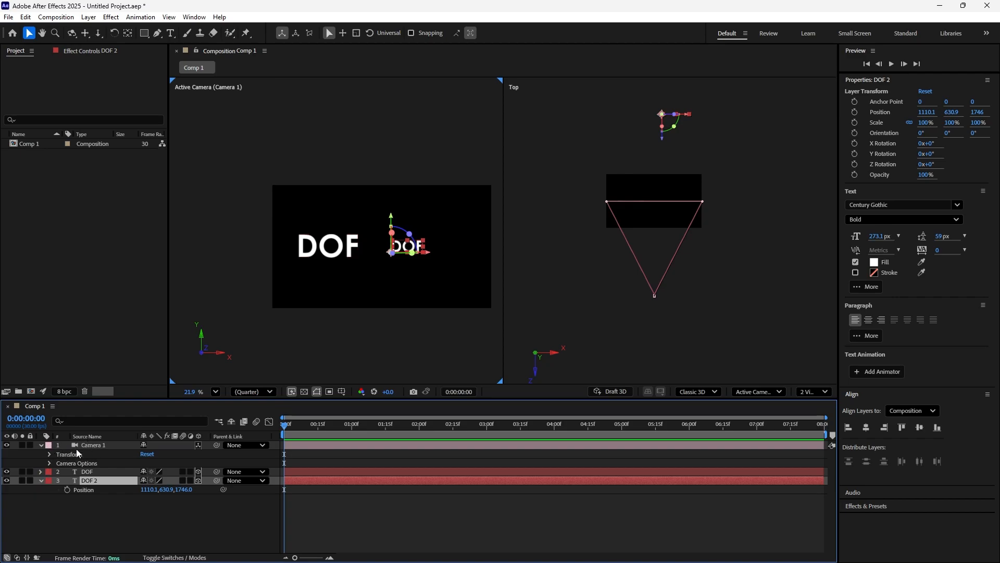
left_click(49, 463)
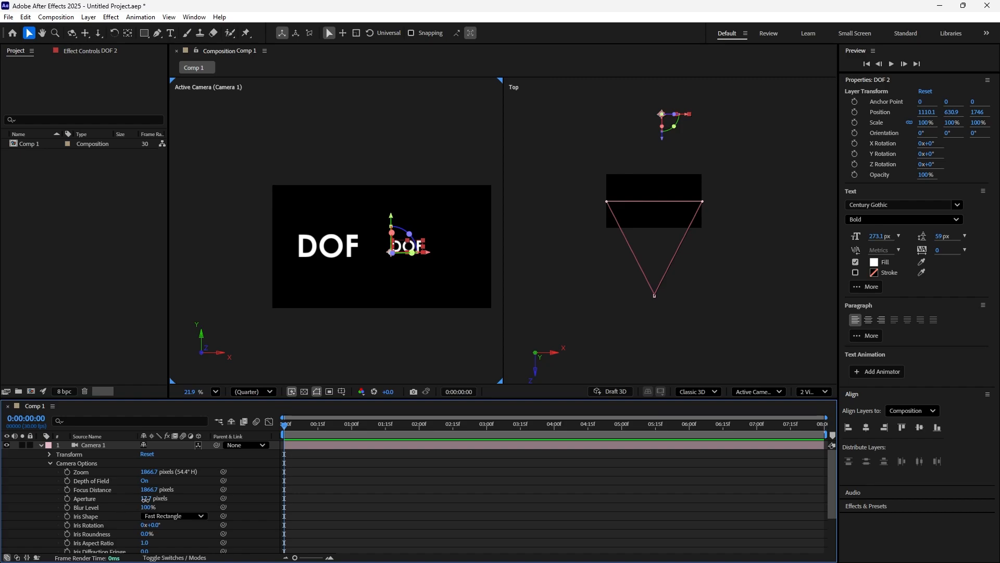
left_click_drag(146, 503, 677, 494)
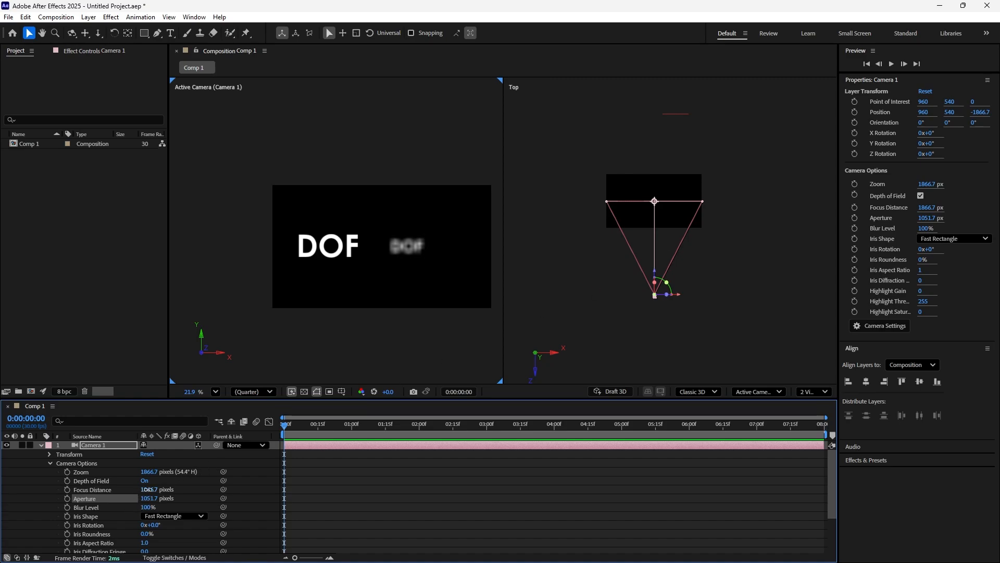
Set Camera 1's focus distance to 3636.7 pixels, on the far DOF text, and keyframe it at 0:00:00:00.
left_click_drag(148, 493, 672, 472)
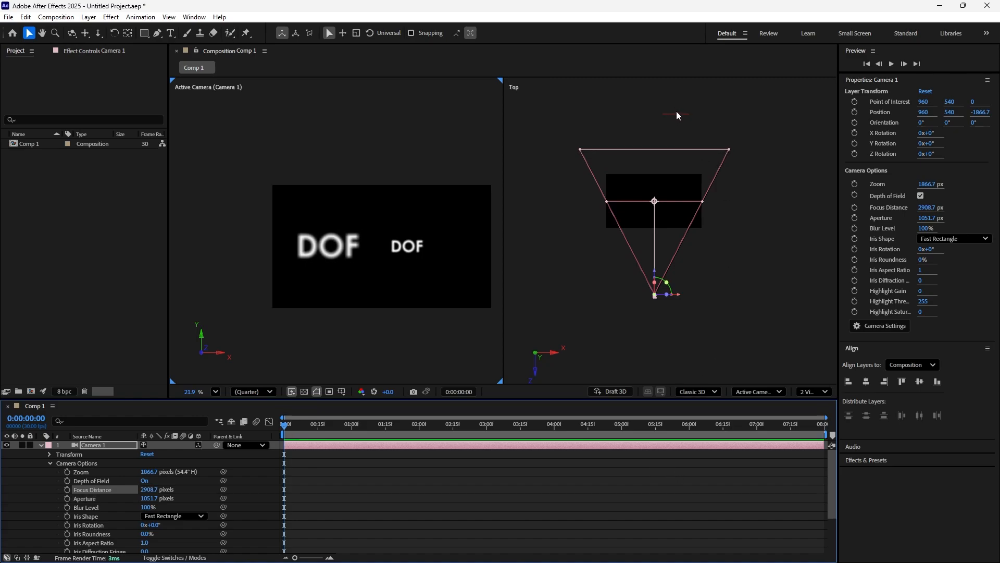
left_click_drag(147, 490, 516, 478)
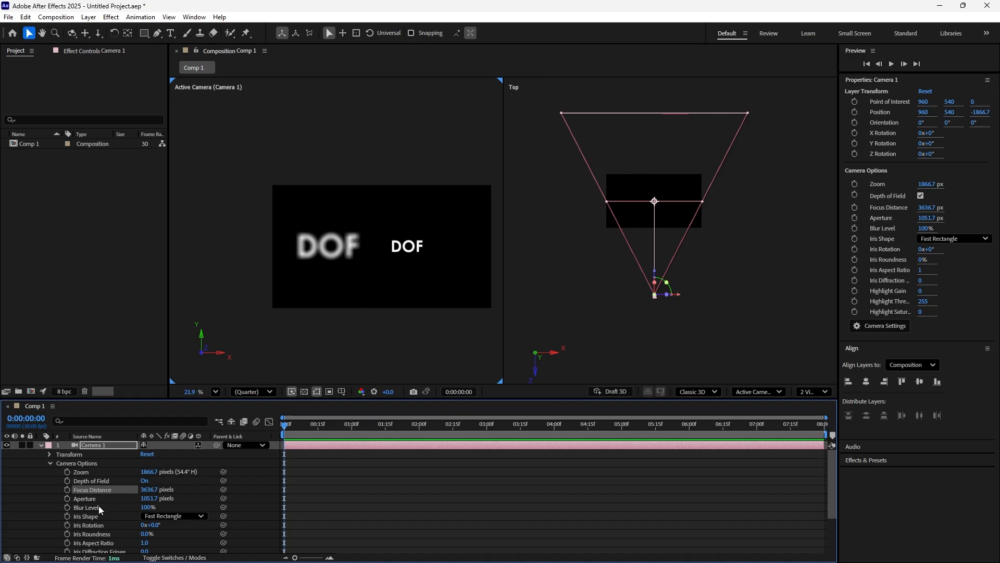
left_click(68, 490)
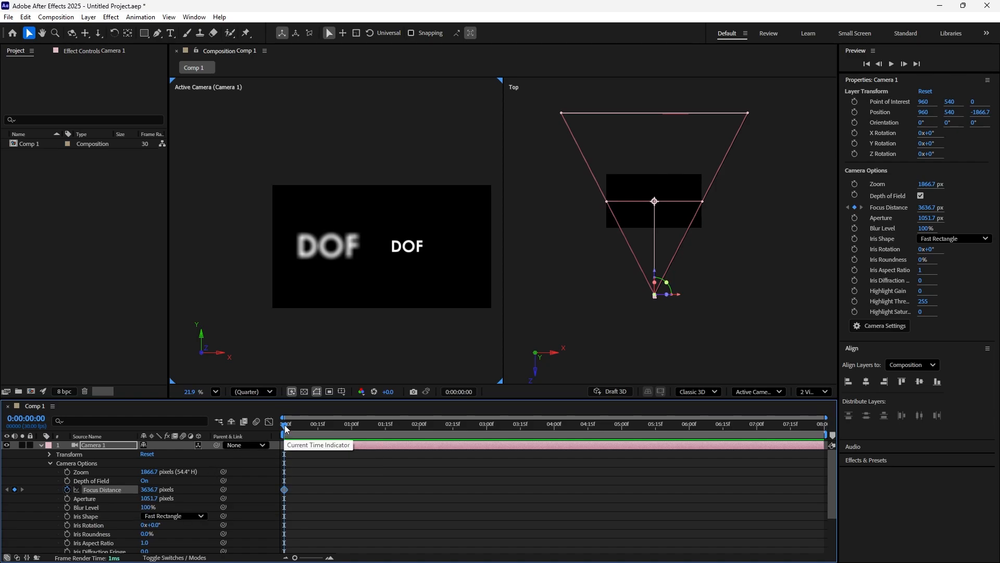
At 0:00:00:15, keyframe the focus distance at 1872.7 pixels so the focal plane sits on the near DOF text.
left_click_drag(286, 429, 320, 444)
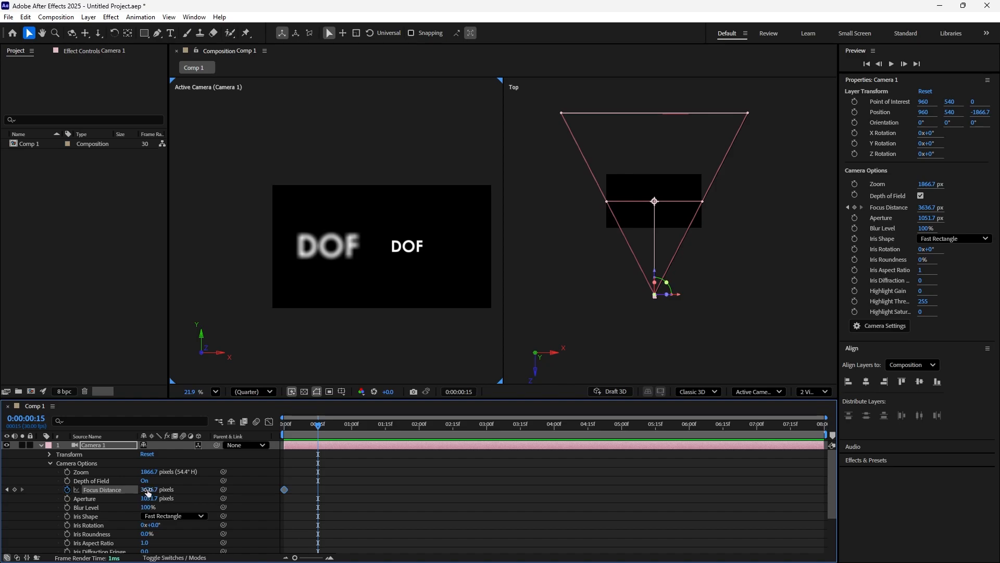
left_click_drag(148, 493, 3, 488)
left_click_drag(70, 488, 31, 487)
left_click_drag(156, 491, 33, 488)
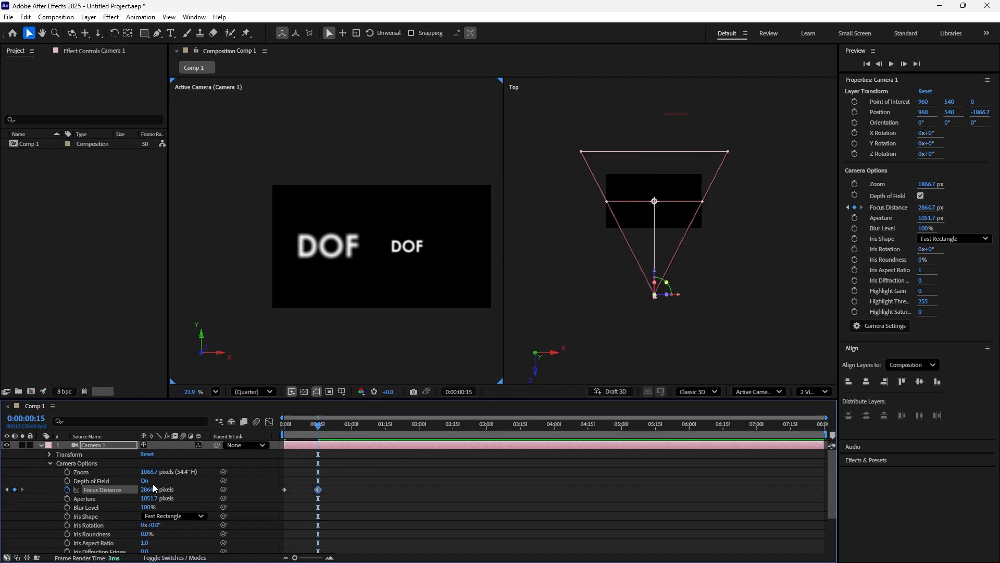
left_click_drag(151, 489, 2, 470)
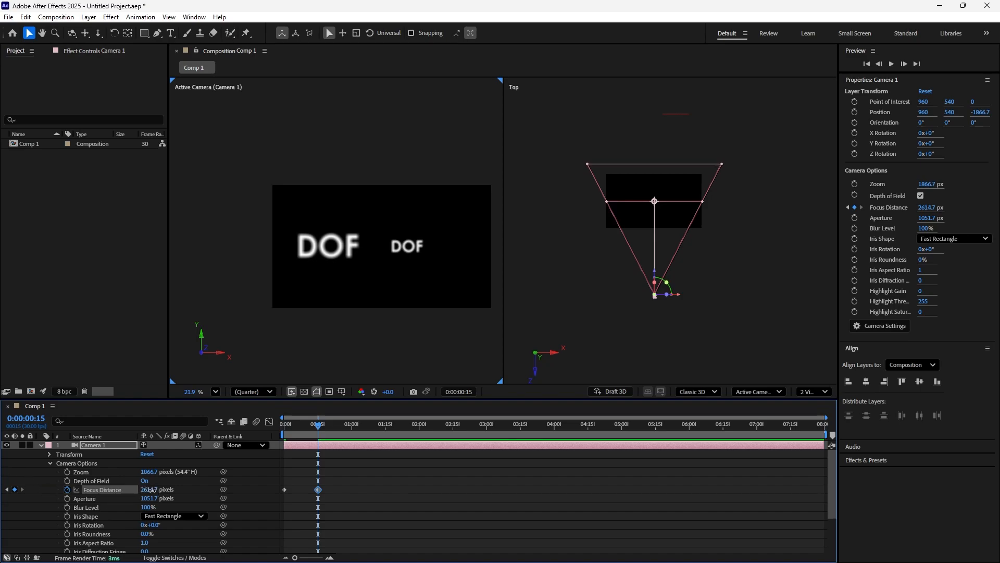
left_click_drag(151, 490, 22, 487)
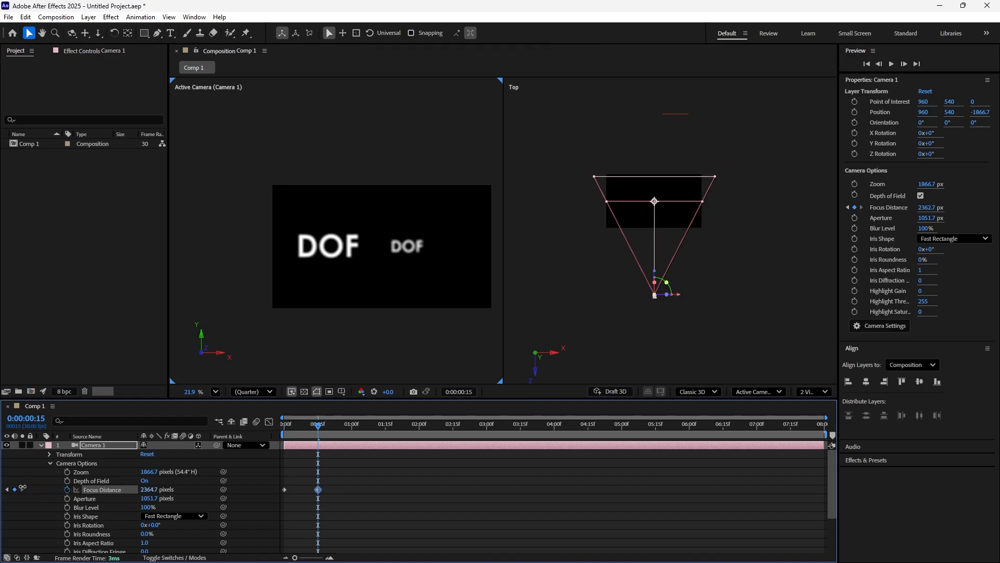
left_click_drag(150, 491, 9, 488)
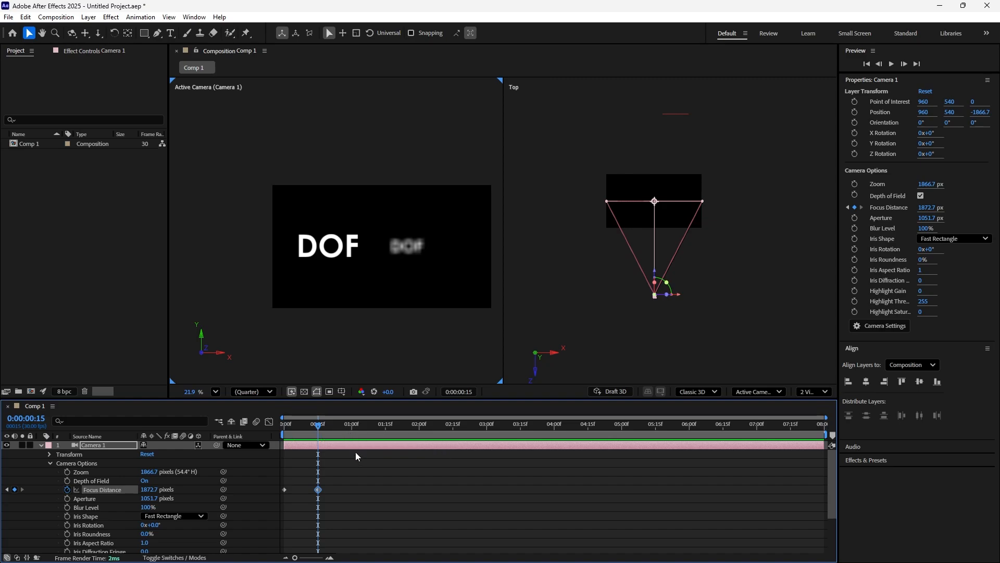
Copy the first focus distance keyframe and paste it at 0:00:01:00.
left_click(284, 489)
left_click(26, 17)
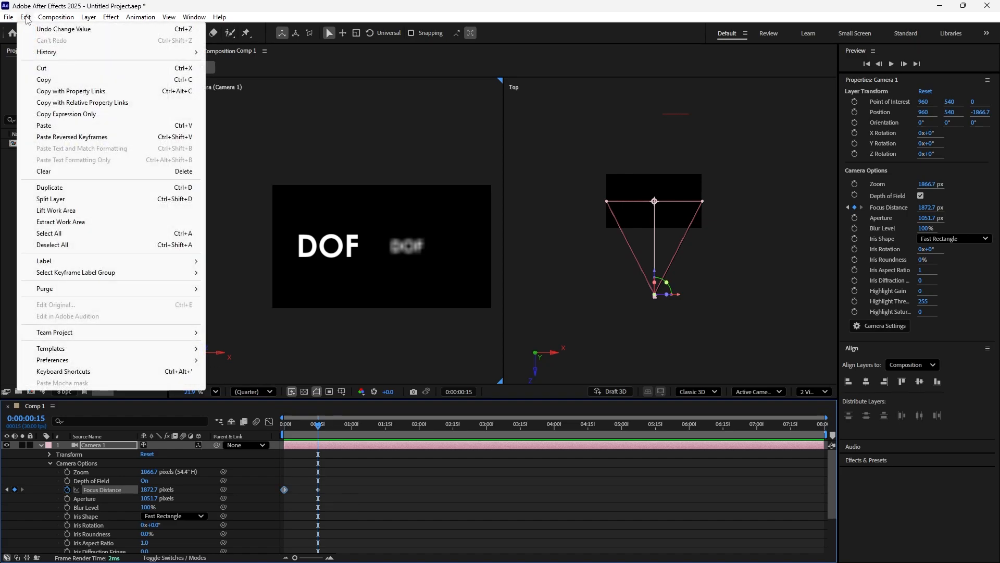
left_click(88, 80)
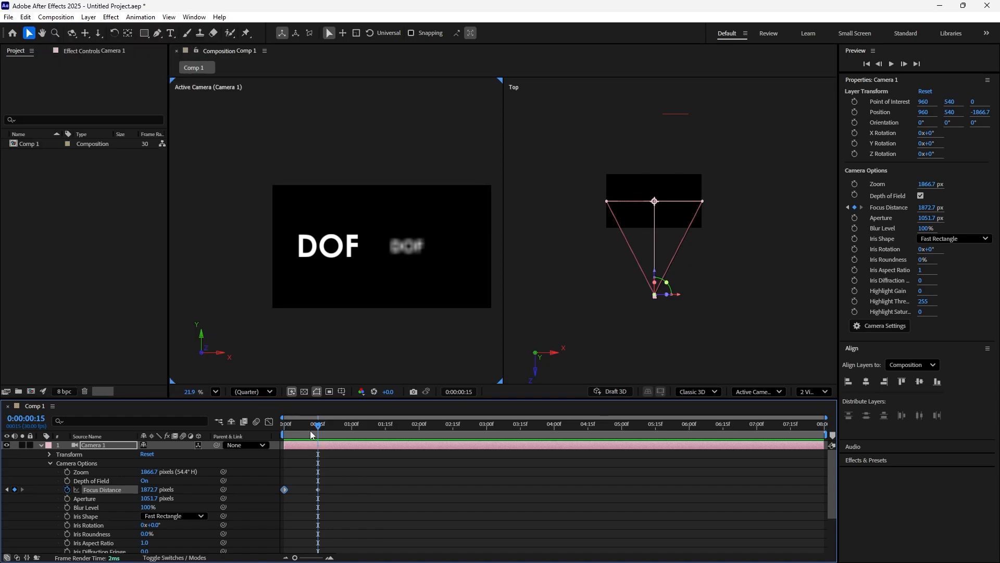
left_click_drag(318, 425, 281, 427)
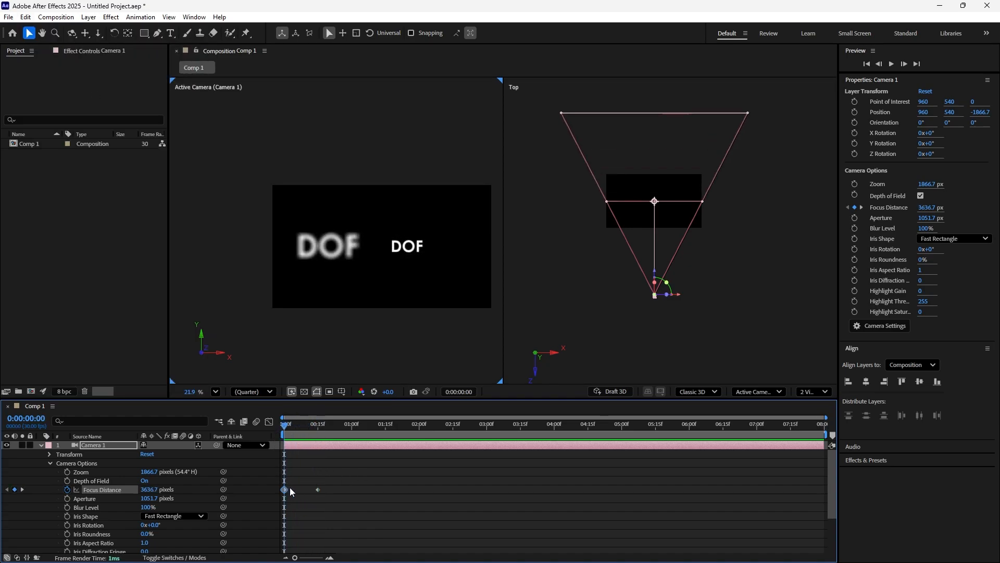
left_click(26, 19)
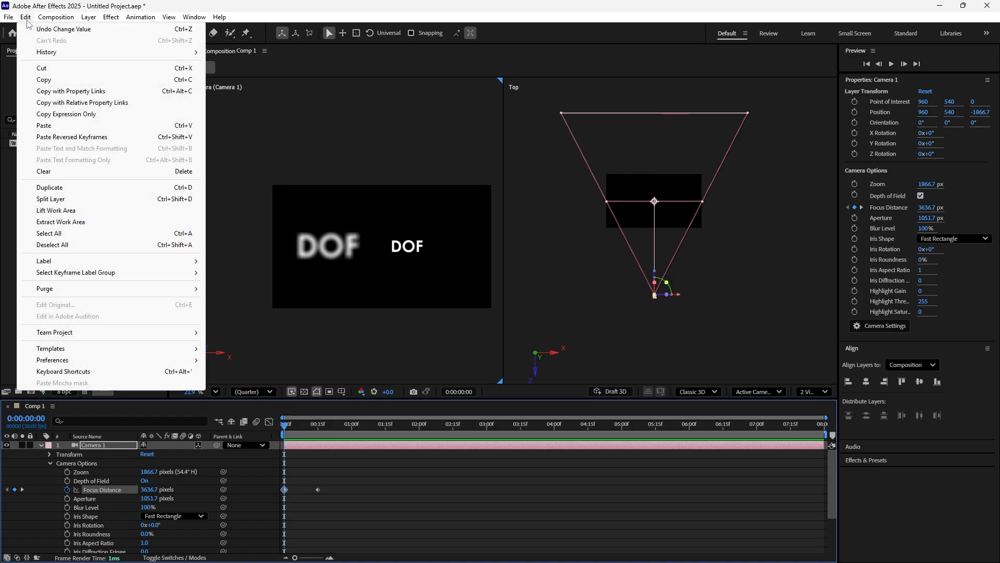
left_click(47, 79)
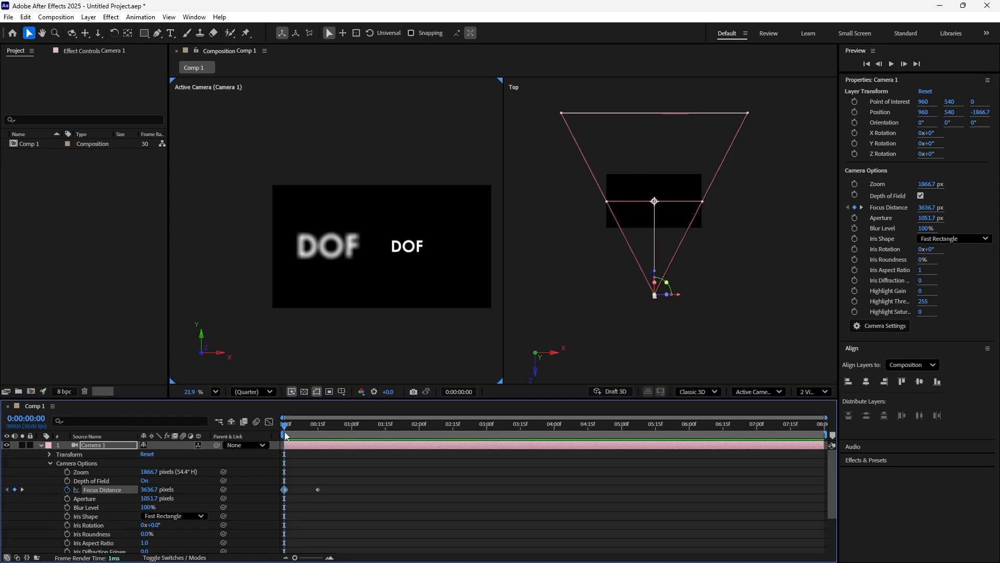
left_click_drag(285, 428, 352, 458)
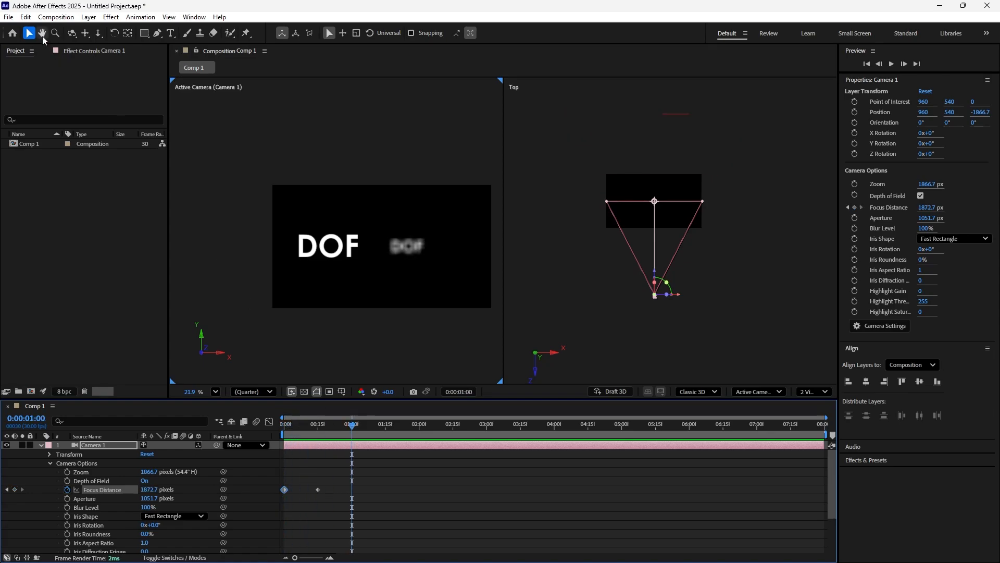
left_click(29, 19)
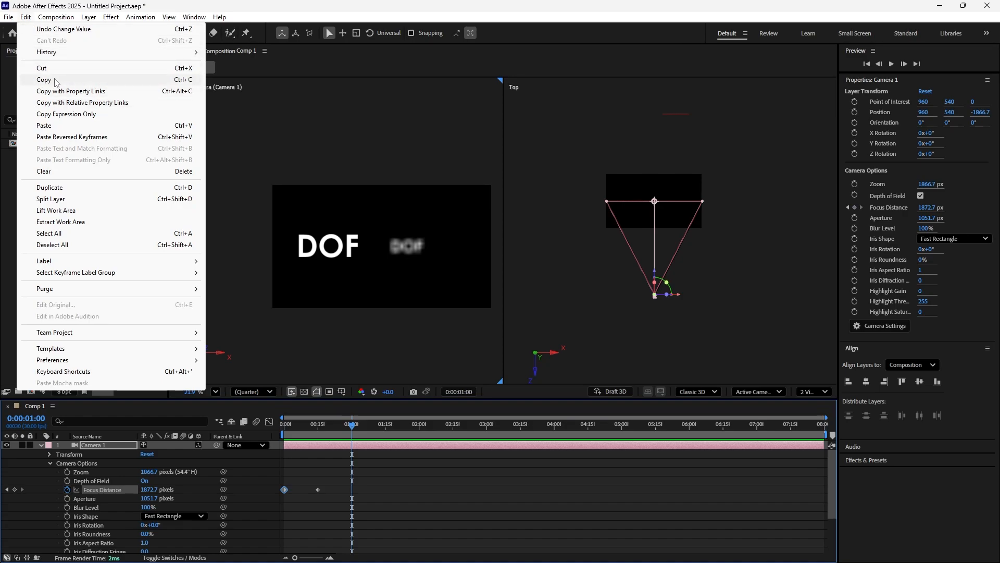
left_click(171, 128)
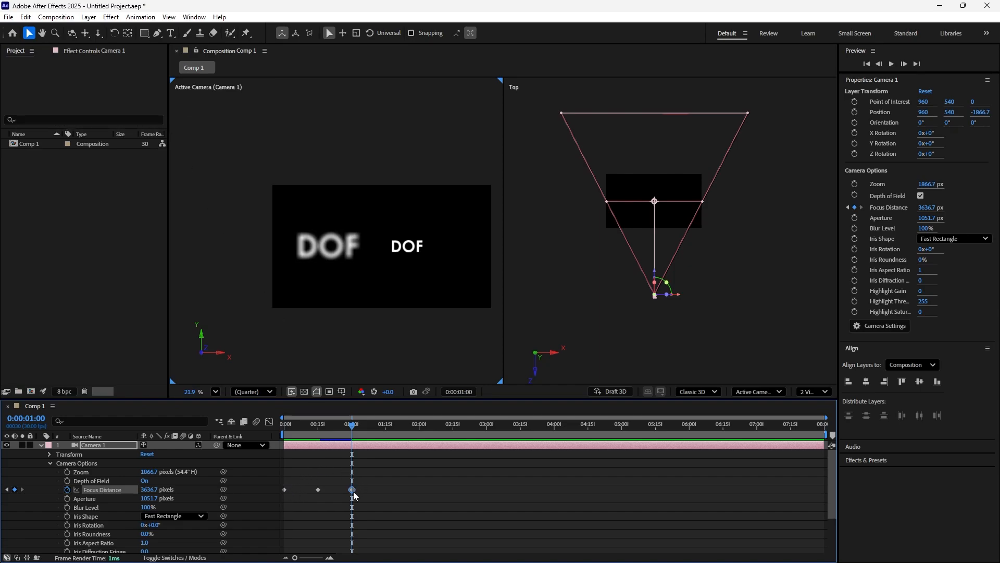
Shorten the work area to end just past the 1-second keyframe and preview the focus animation from the start.
mouse_move(286, 492)
left_click_drag(352, 424, 266, 444)
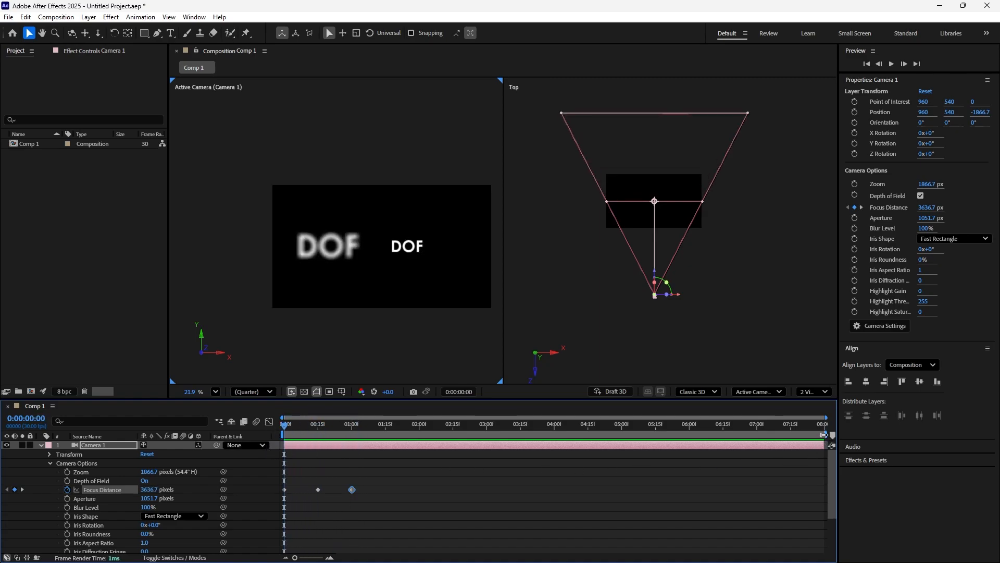
left_click_drag(823, 434, 354, 452)
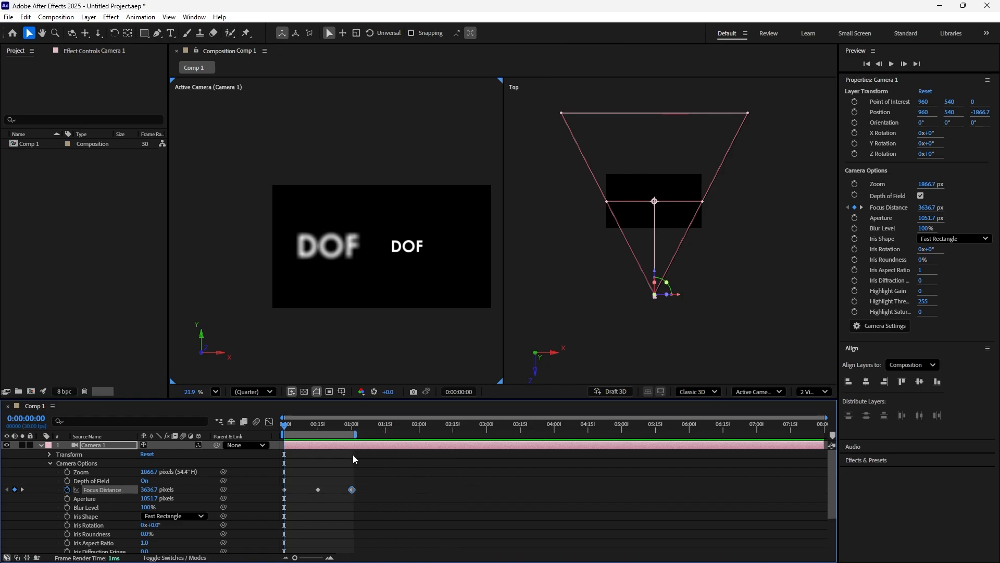
key("space")
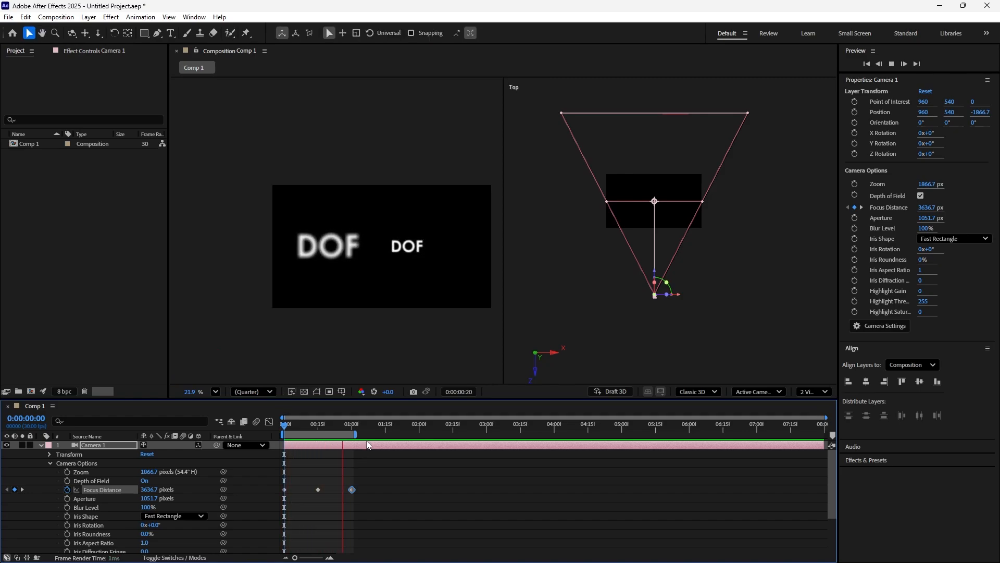
key("space")
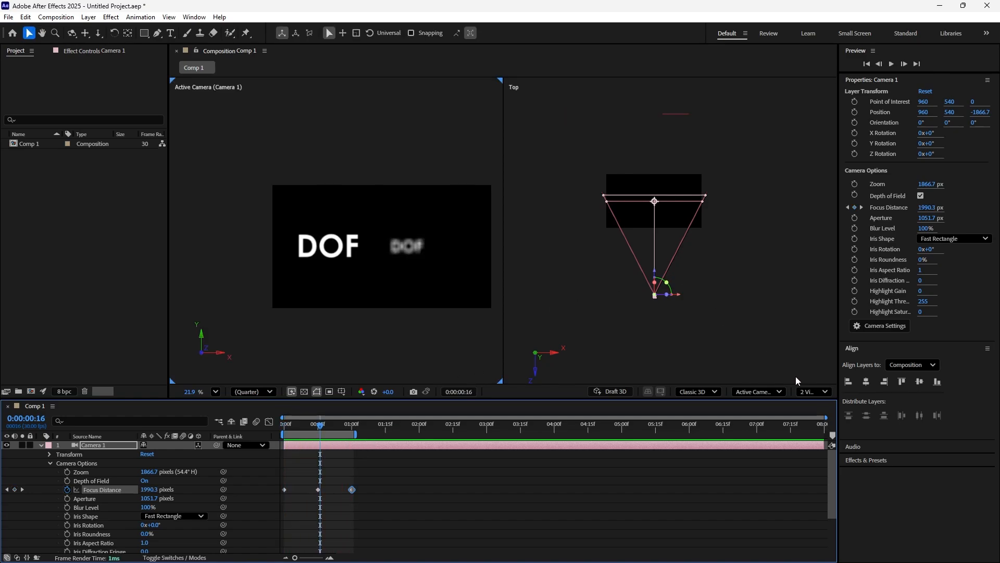
Return to a single active camera view, enlarge it, and preview the focus shift between the texts.
left_click(819, 392)
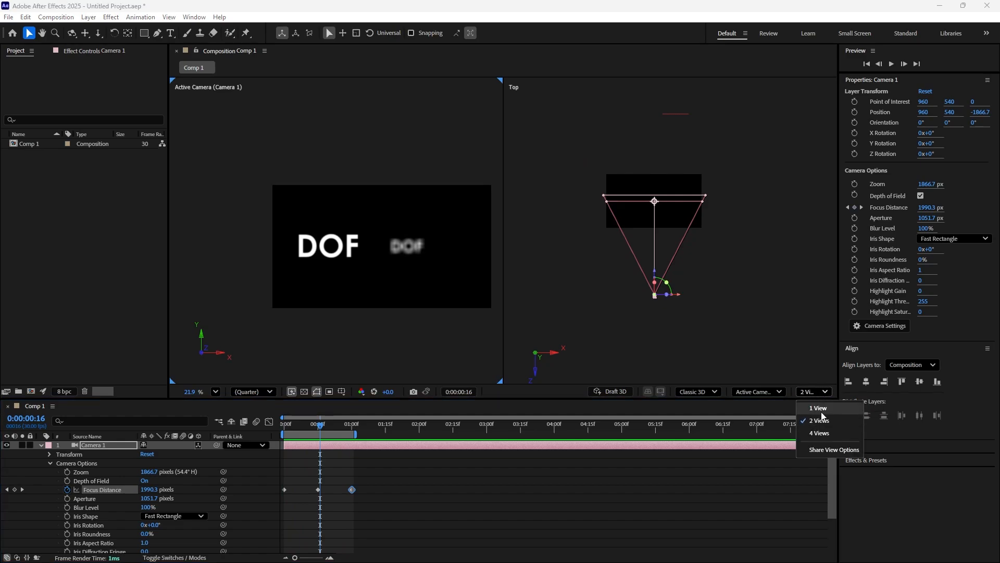
left_click(818, 408)
scroll(506, 172, "up", 5)
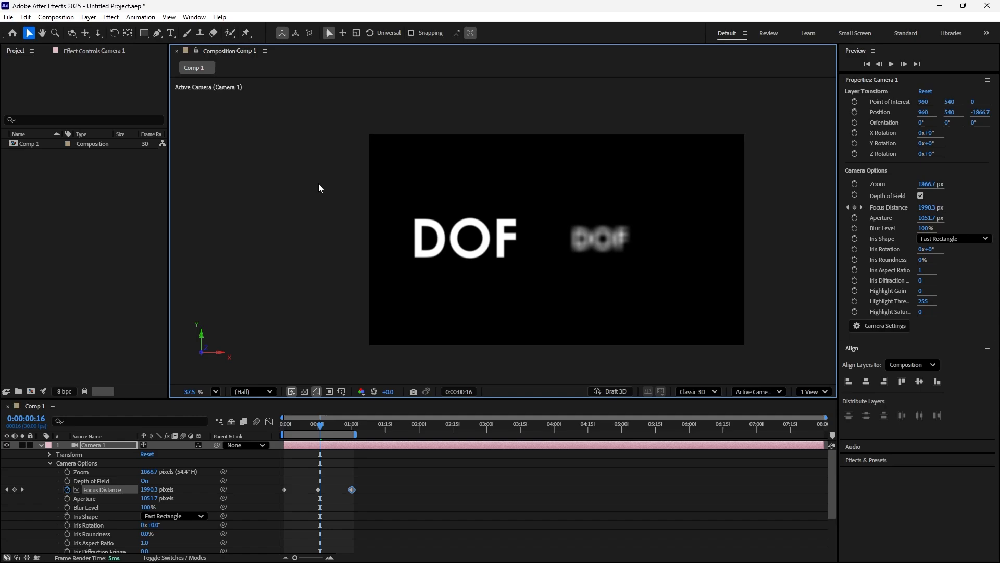
key("space")
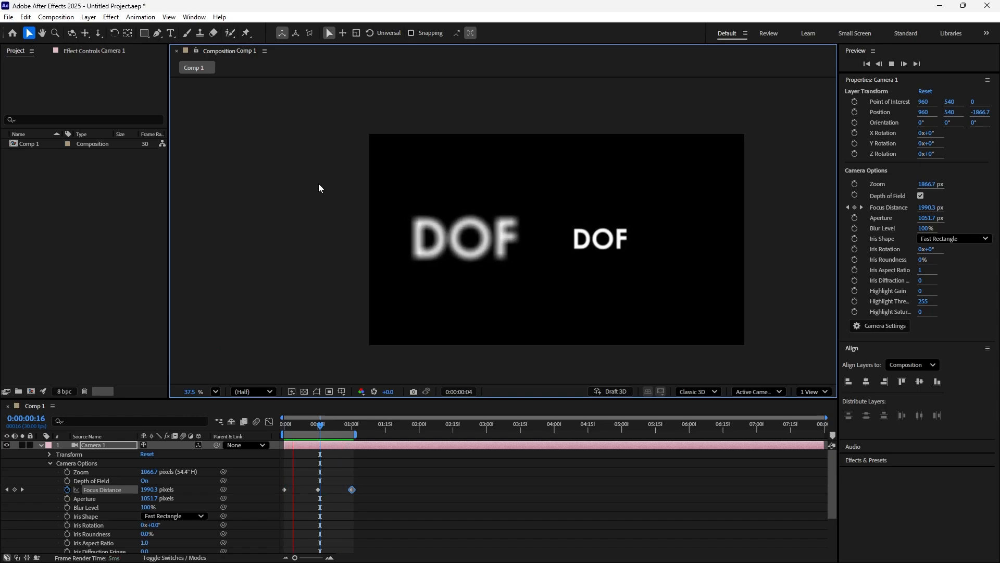
key("space")
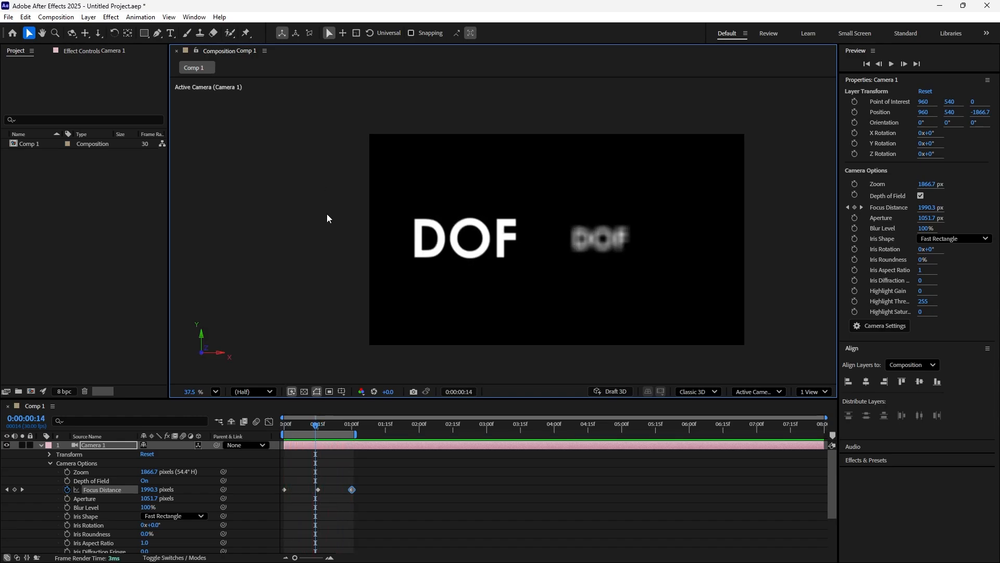
Move the playhead to 0:00:00:00 and play the focus animation again.
left_click_drag(316, 426, 278, 430)
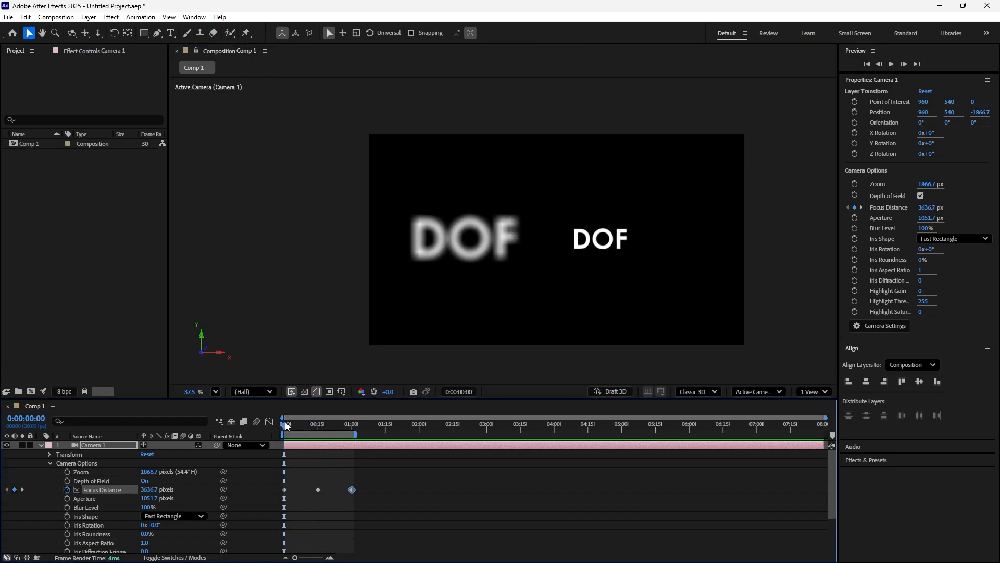
mouse_move(281, 438)
left_mouse_down()
mouse_move(364, 457)
mouse_move(275, 454)
left_mouse_up()
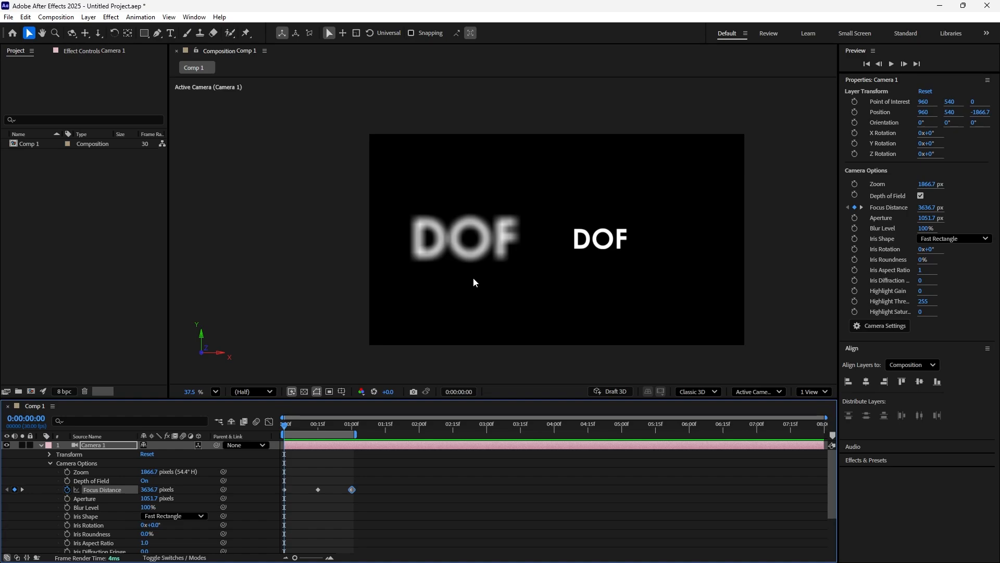
key("space")
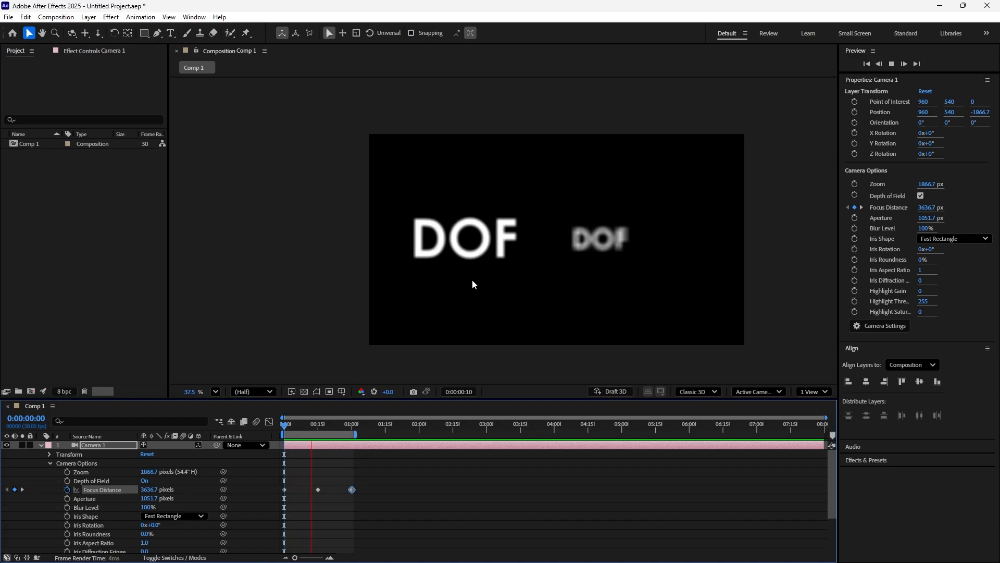